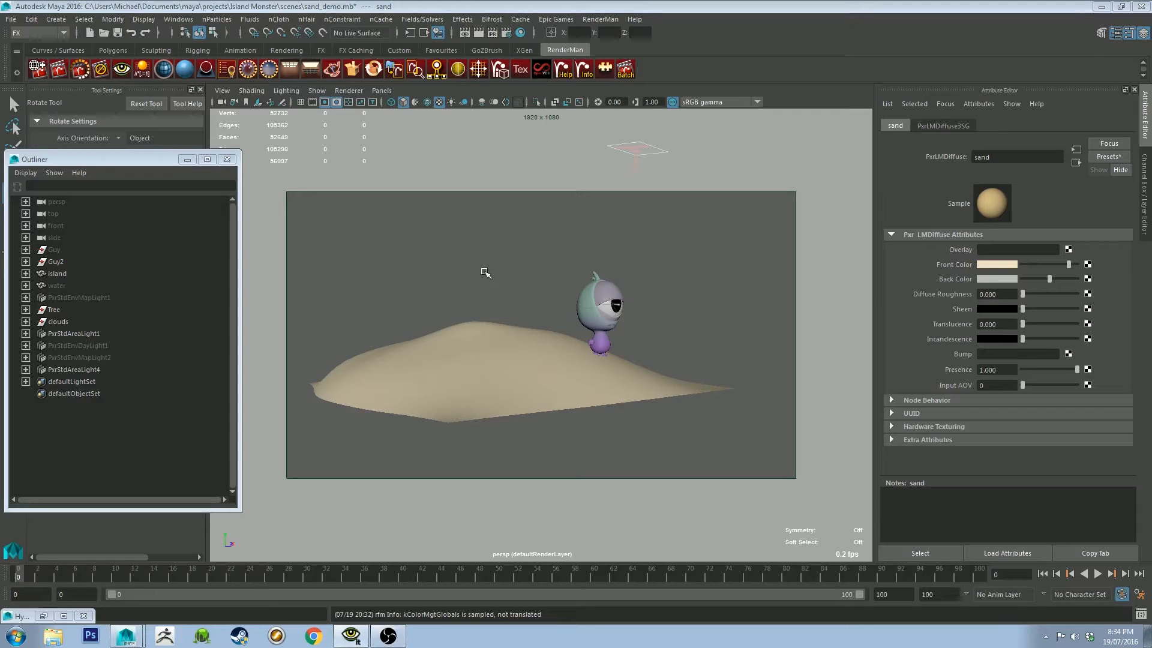
- Look over the island, the character and the area light above them, and restore the cameraView2 bookmark
left_click(486, 326)
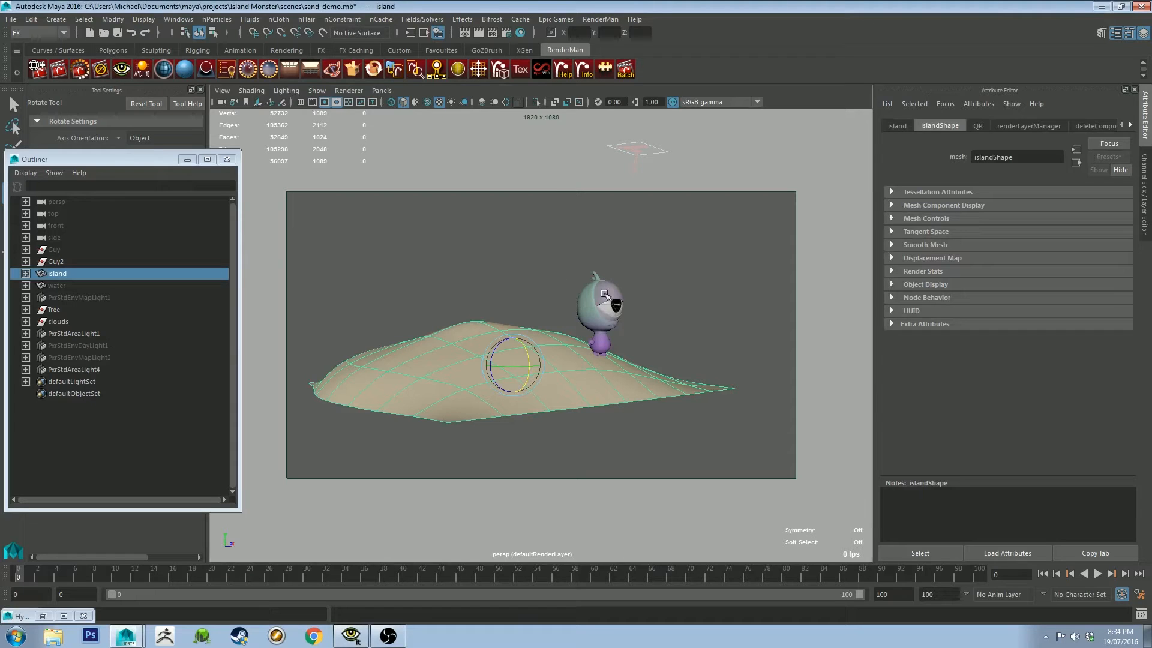
left_click(652, 432)
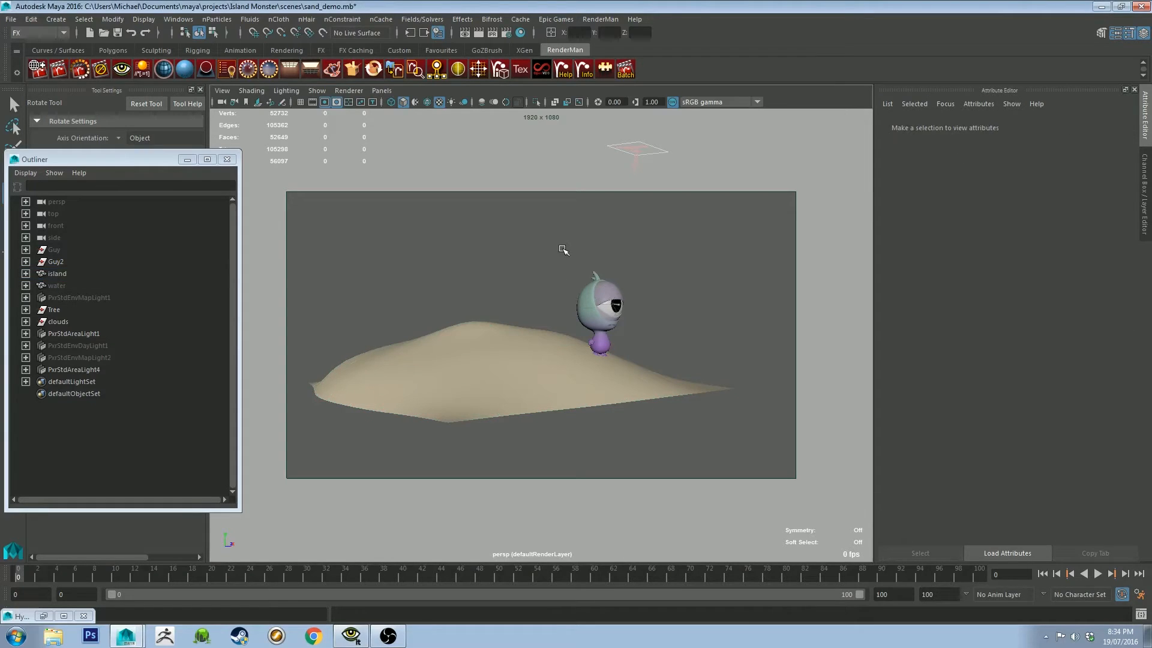
left_click(607, 305)
left_click(568, 238)
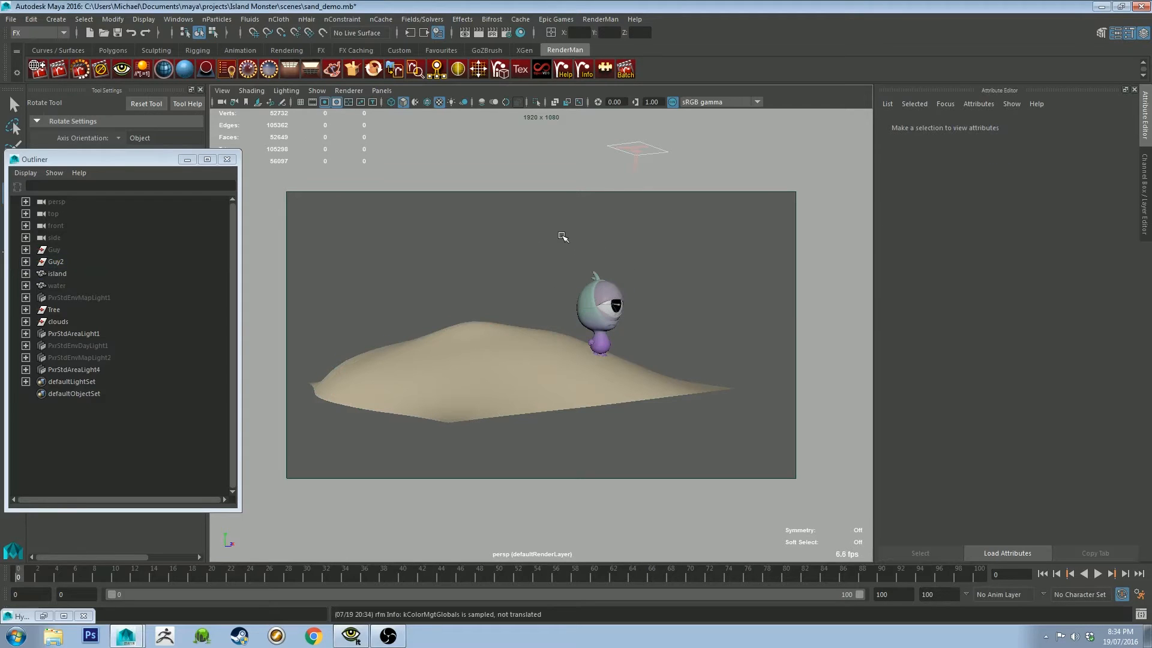
middle_click_drag(569, 242, 577, 286, "alt")
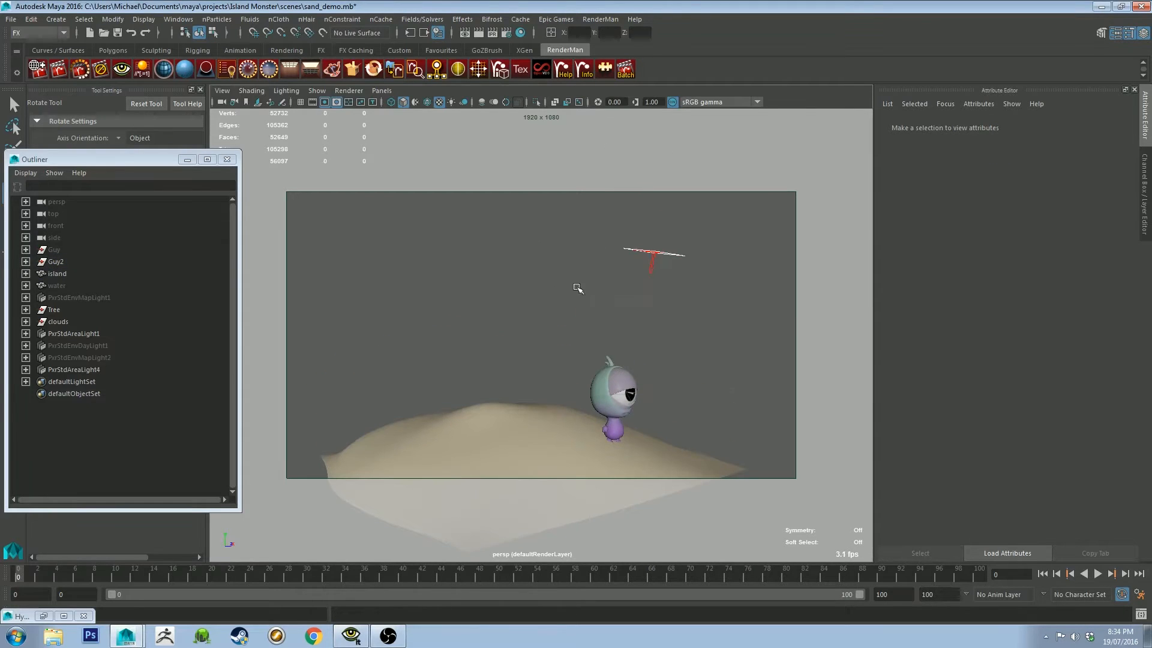
left_click(646, 248)
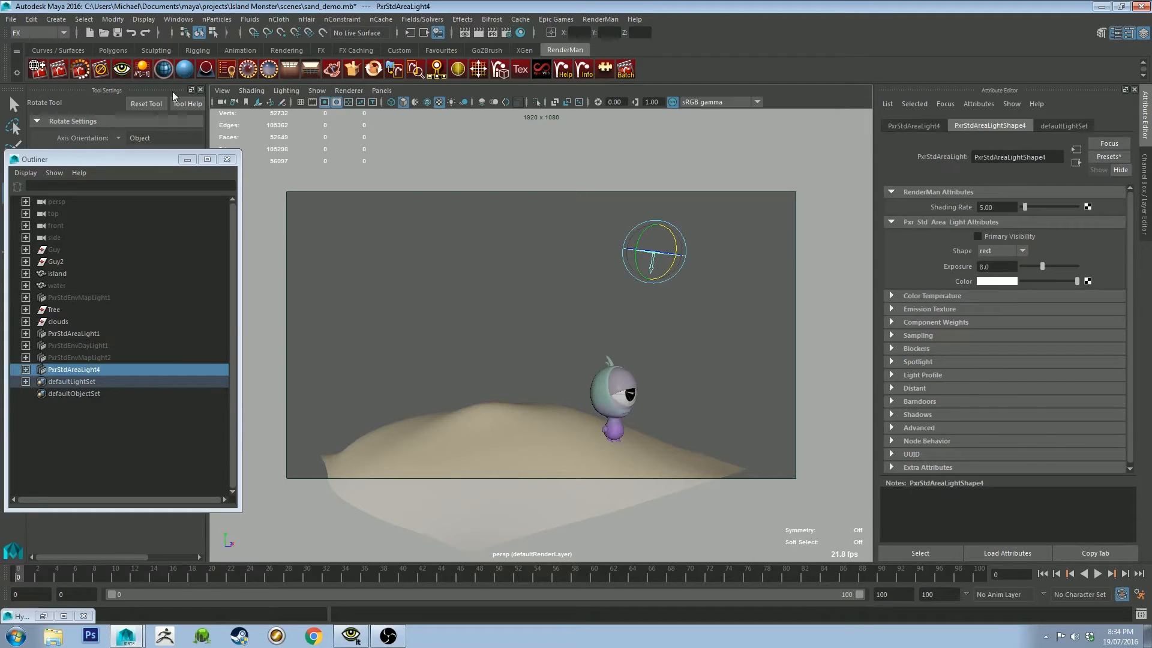
left_click(222, 90)
mouse_move(276, 244)
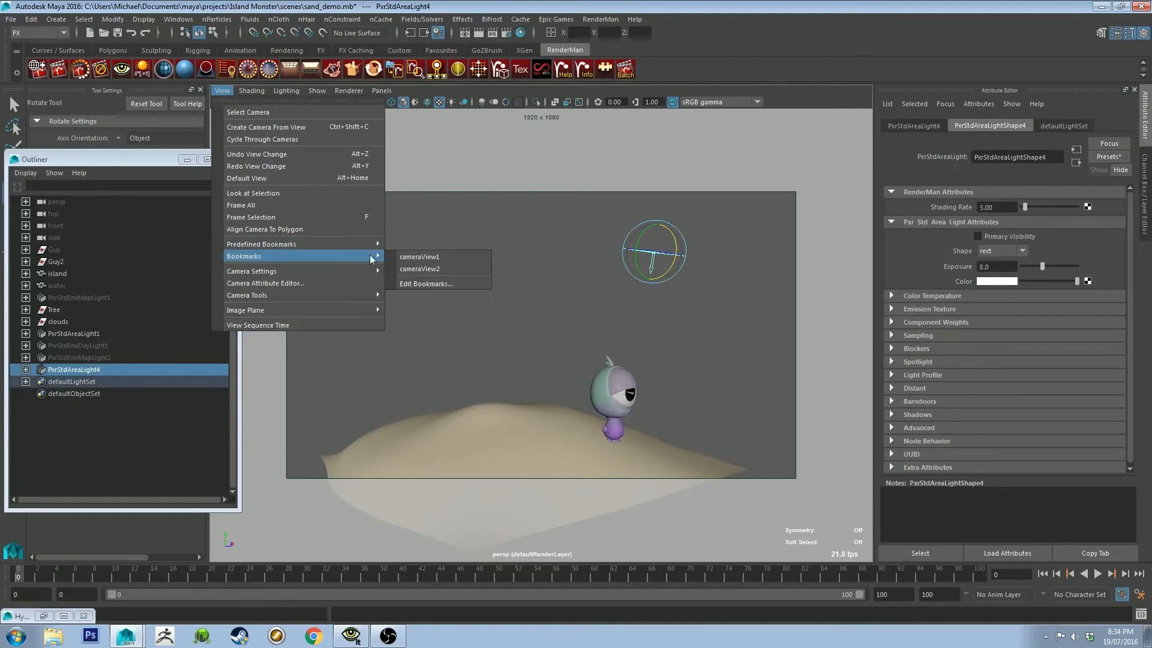
left_click(429, 268)
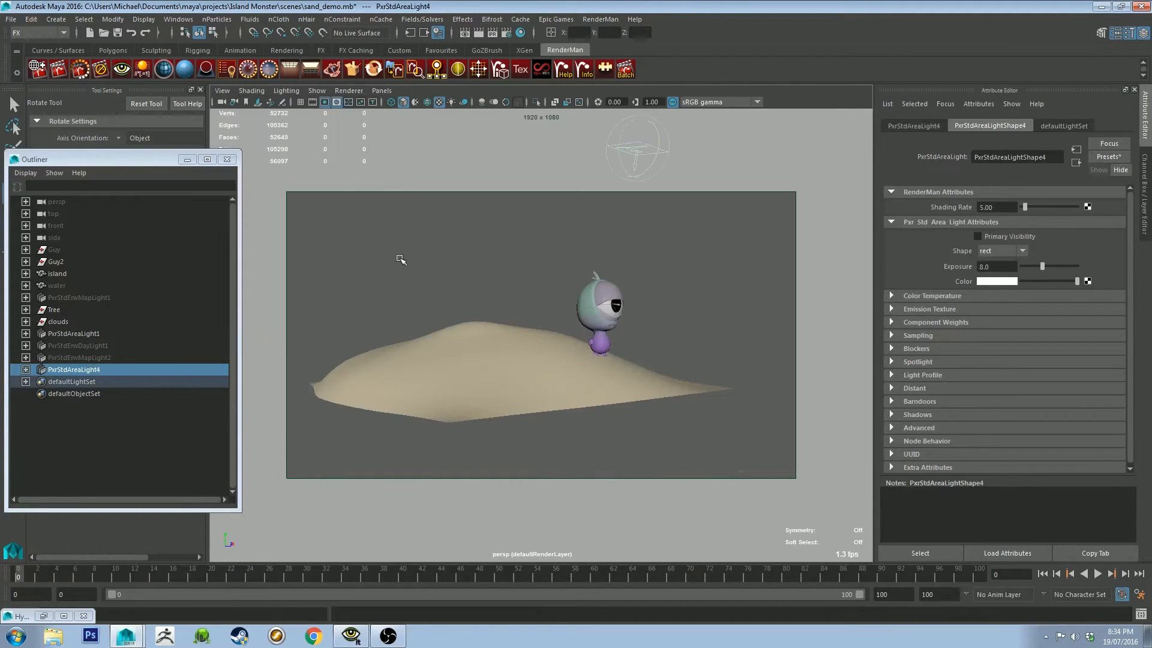
- Preview the island mesh without smoothing and return it to the smooth mesh display
left_click(461, 335)
key("1")
key("3")
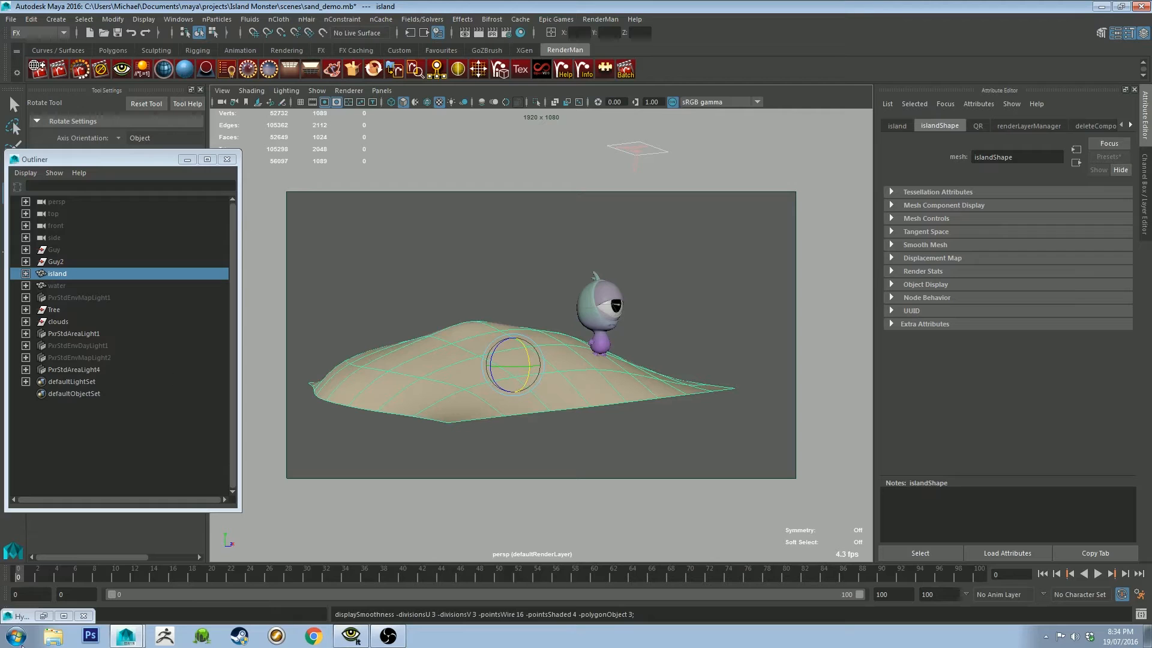
- Create a PxrLMDiffuse base material in Hypershade and name it SAND1
left_click(43, 616)
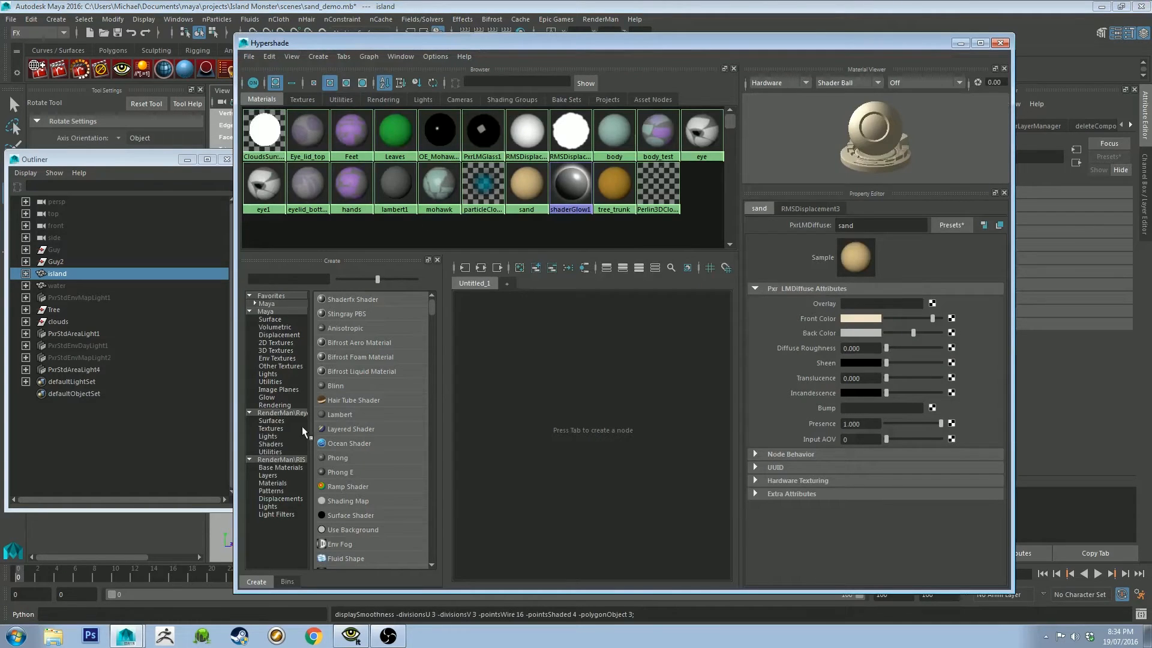
left_click(273, 468)
left_click(380, 301)
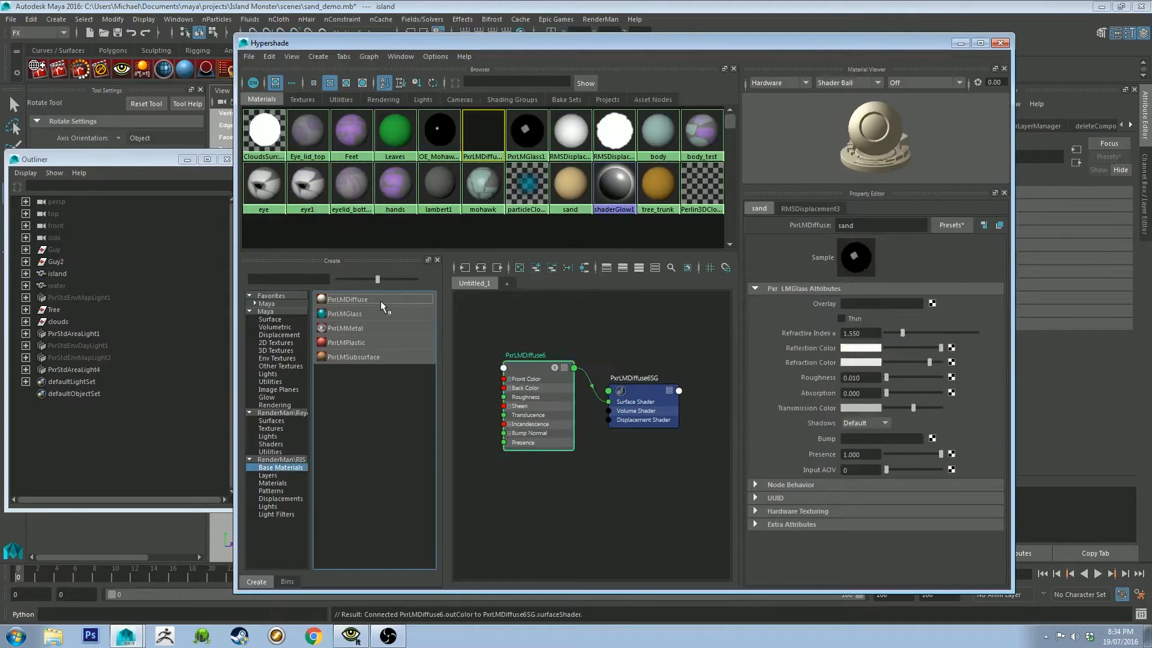
type("SAND1")
key("Return")
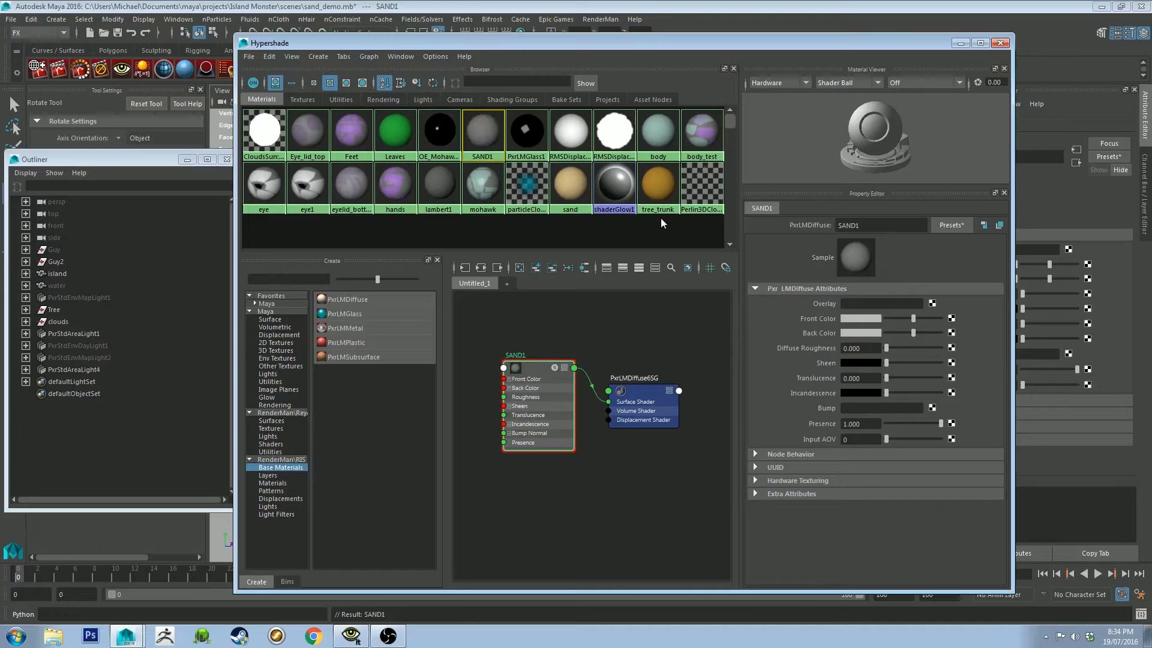
- Set SAND1's front color to a pale, warm sand tone with low saturation
left_click(858, 317)
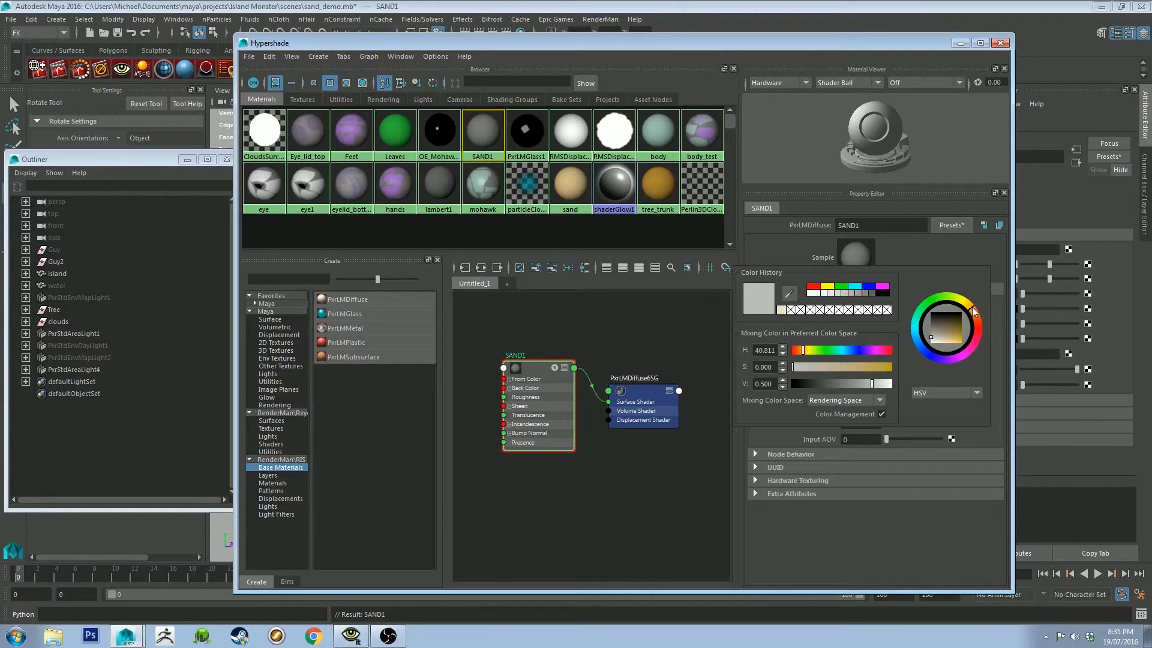
left_click_drag(936, 344, 940, 341)
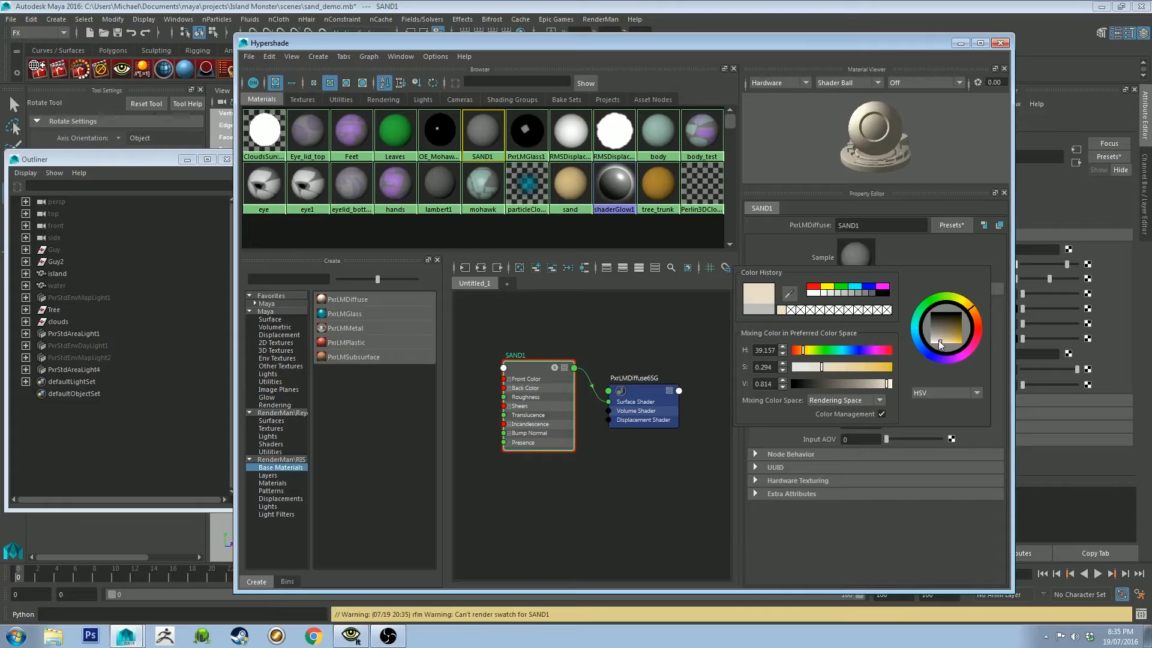
left_click_drag(939, 341, 940, 342)
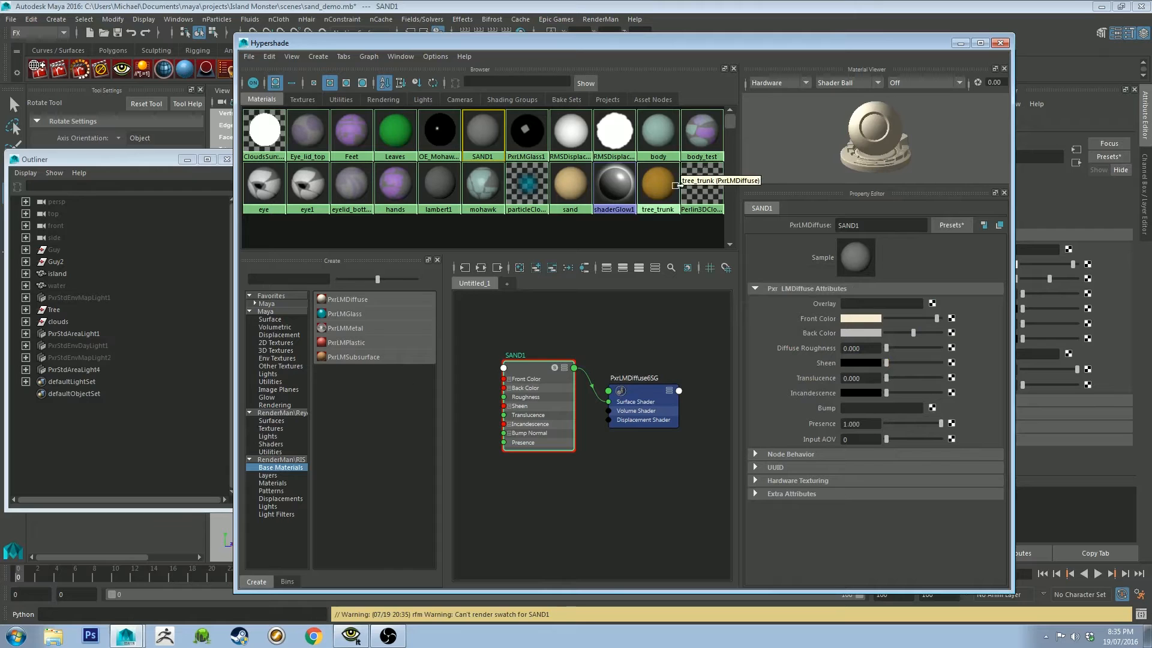
- Assign the SAND1 material to the island mesh and put Hypershade away
left_click_drag(509, 45, 802, 39)
left_click(457, 353)
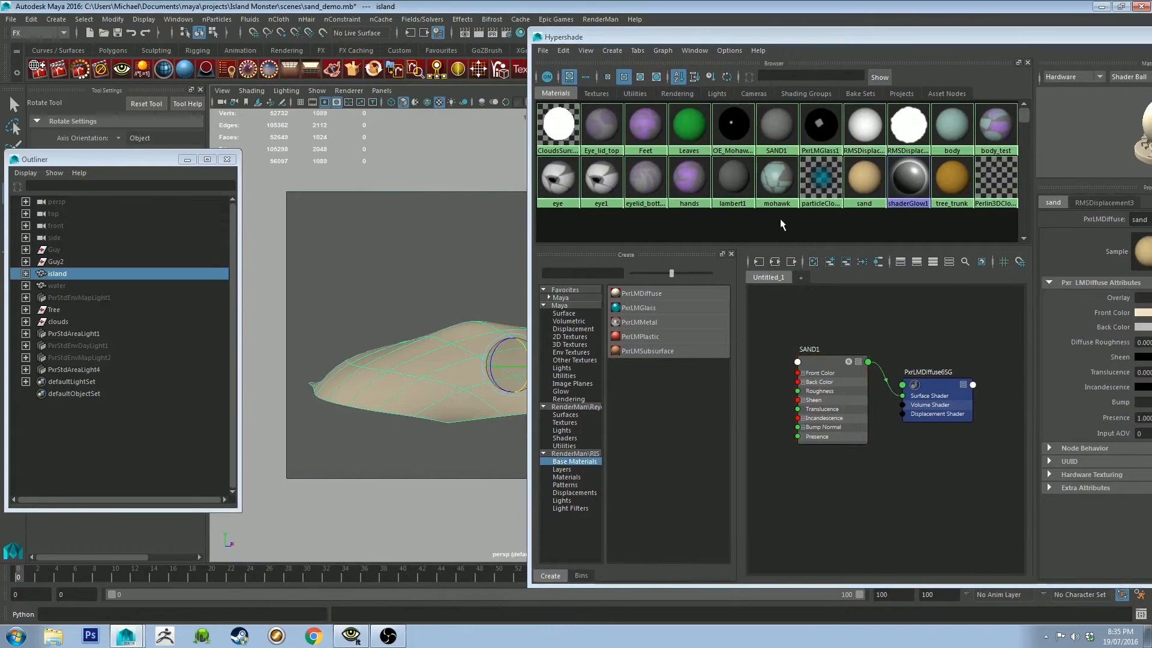
left_click(824, 364)
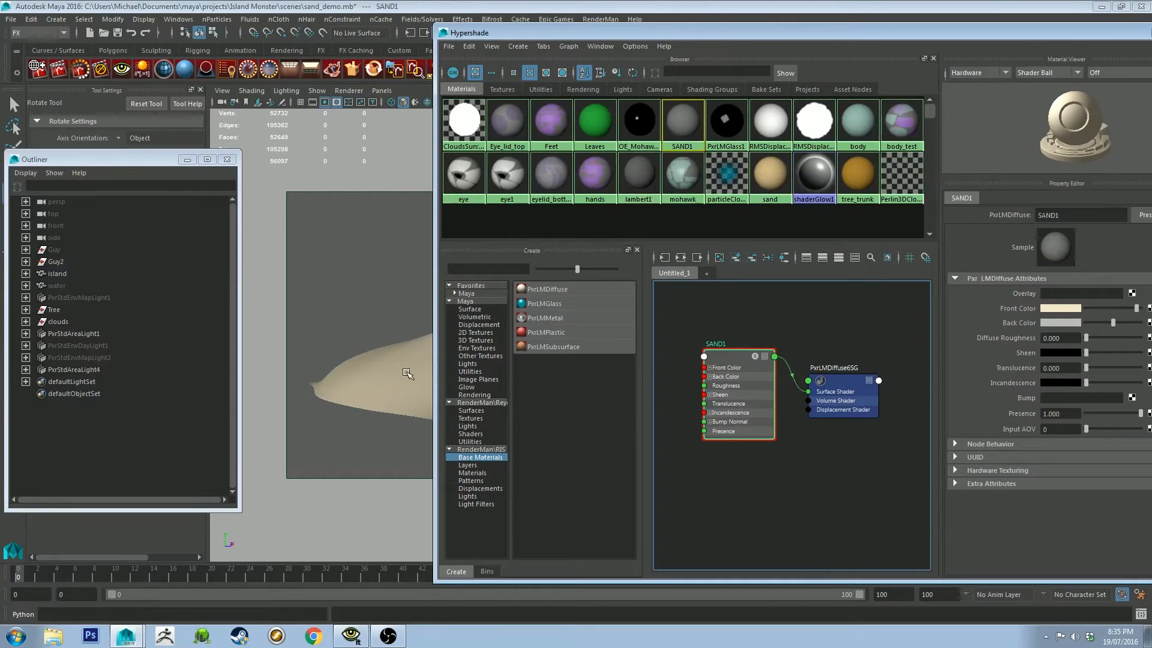
left_click(408, 373)
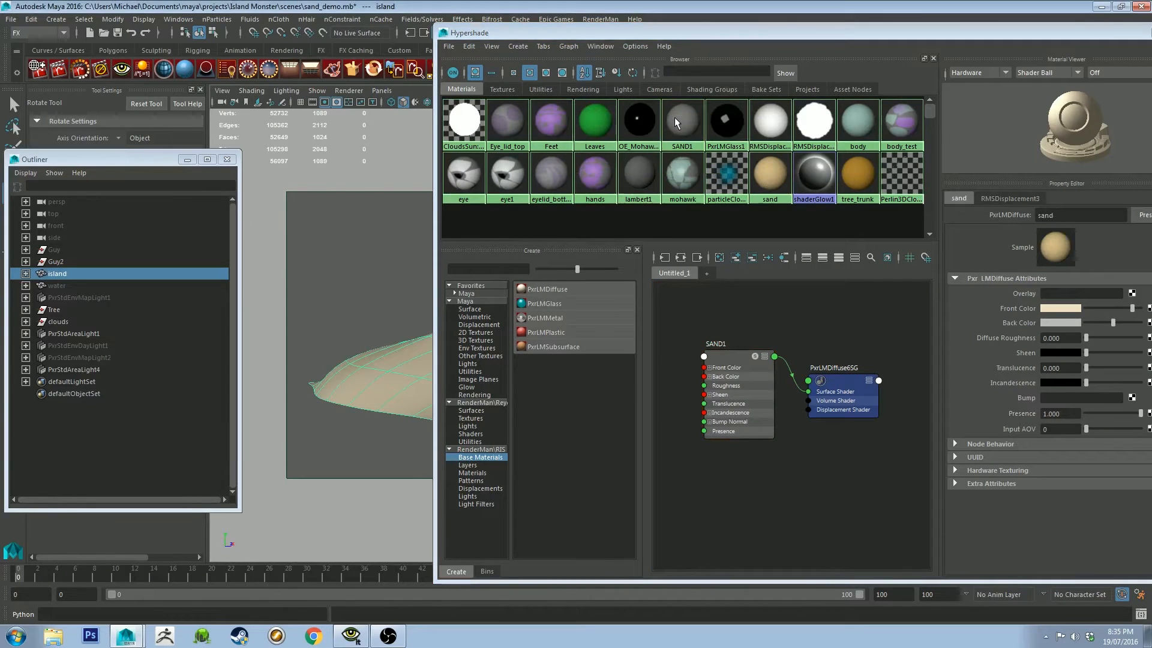
right_click_drag(682, 117, 682, 88)
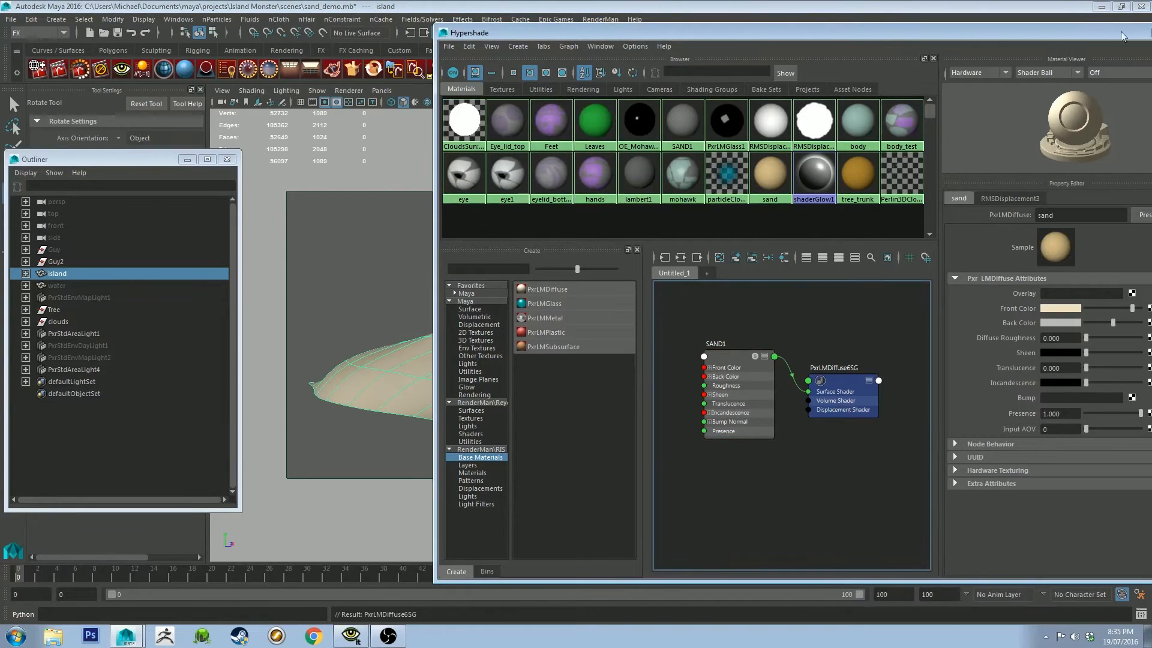
left_click(1151, 33)
- Set the render resolution to 960 x 540 and re-render the perspective view to check the new sand material
left_click_drag(352, 276, 386, 268, "alt")
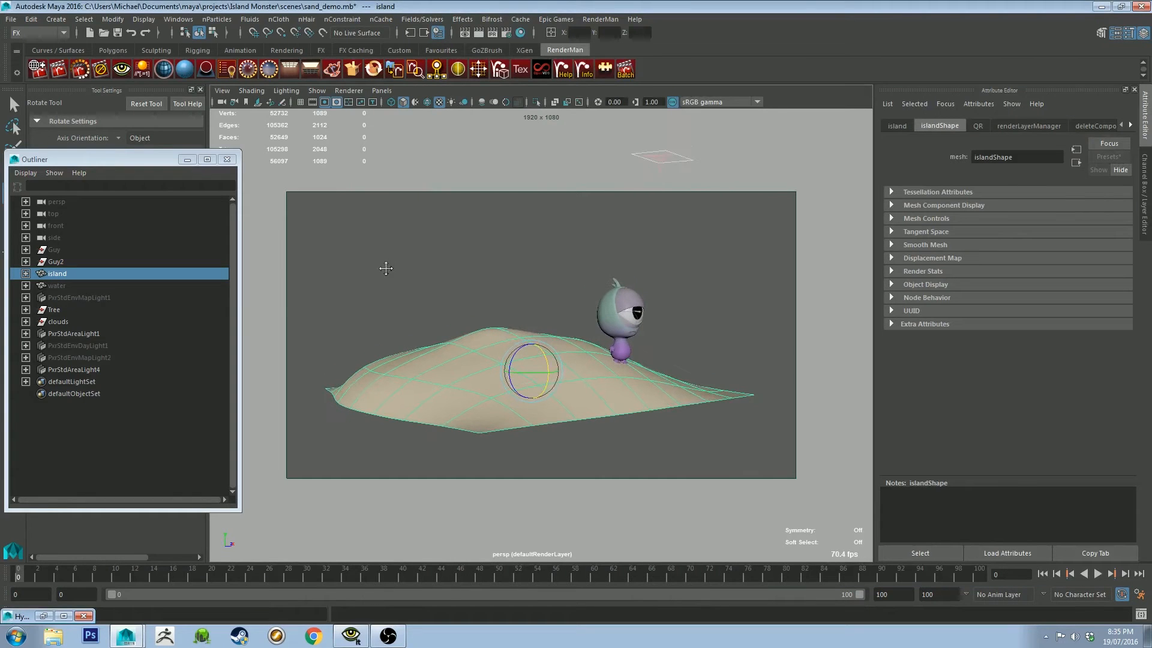
left_click(79, 68)
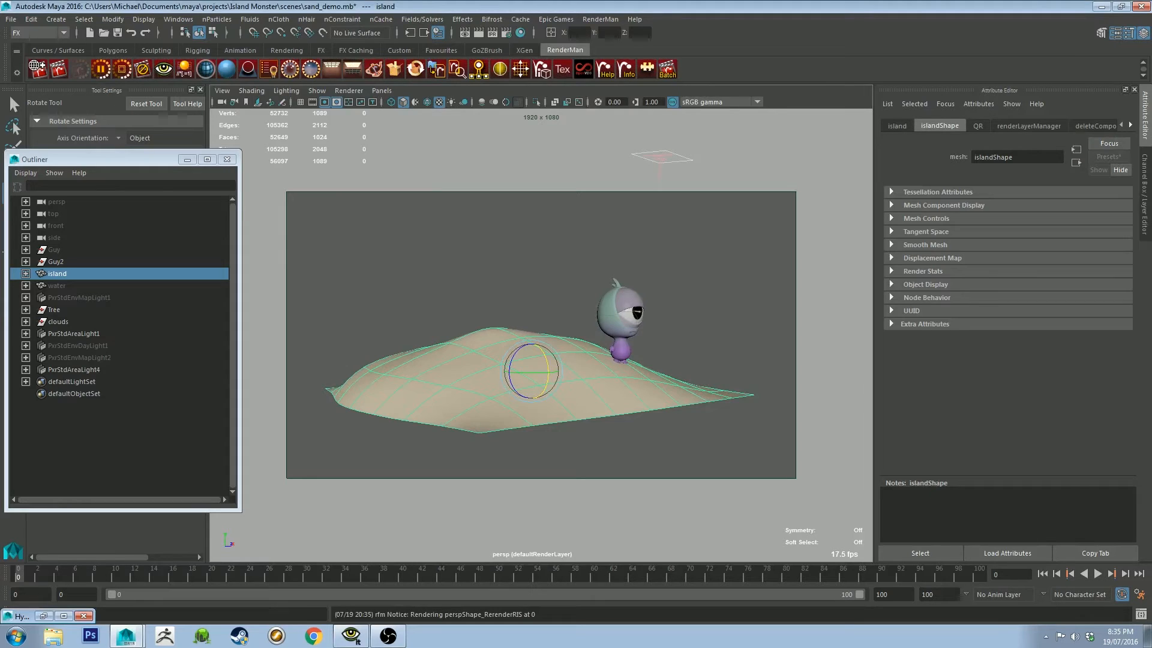
left_click(143, 69)
left_click(37, 69)
left_click(702, 111)
left_click(80, 68)
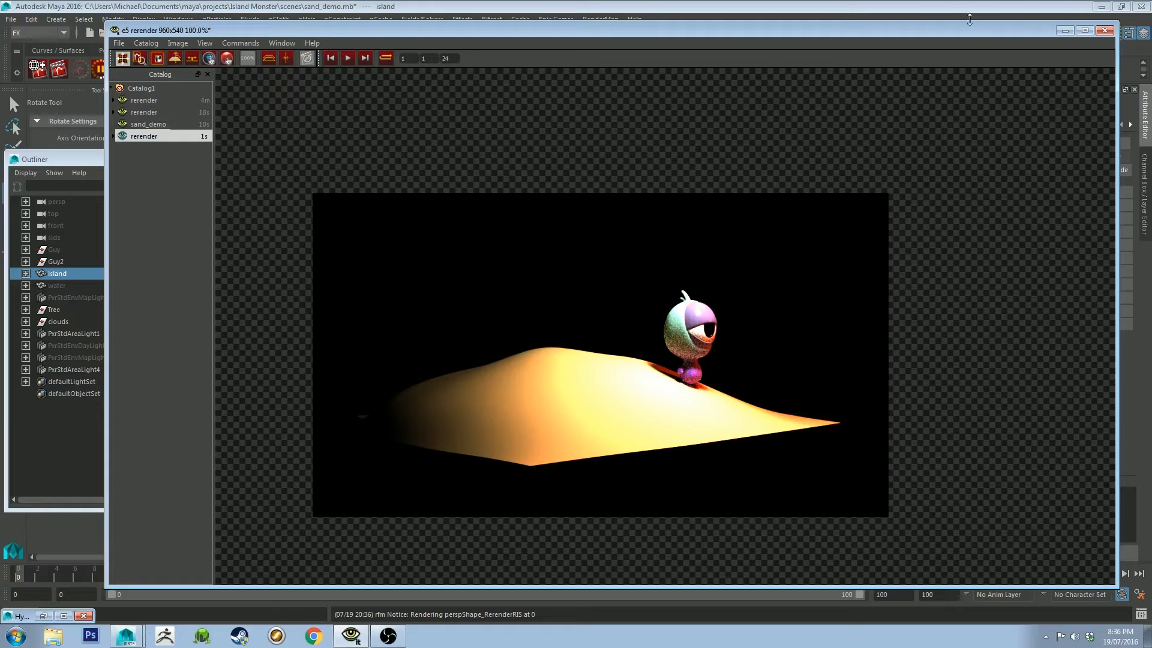
left_click(1058, 29)
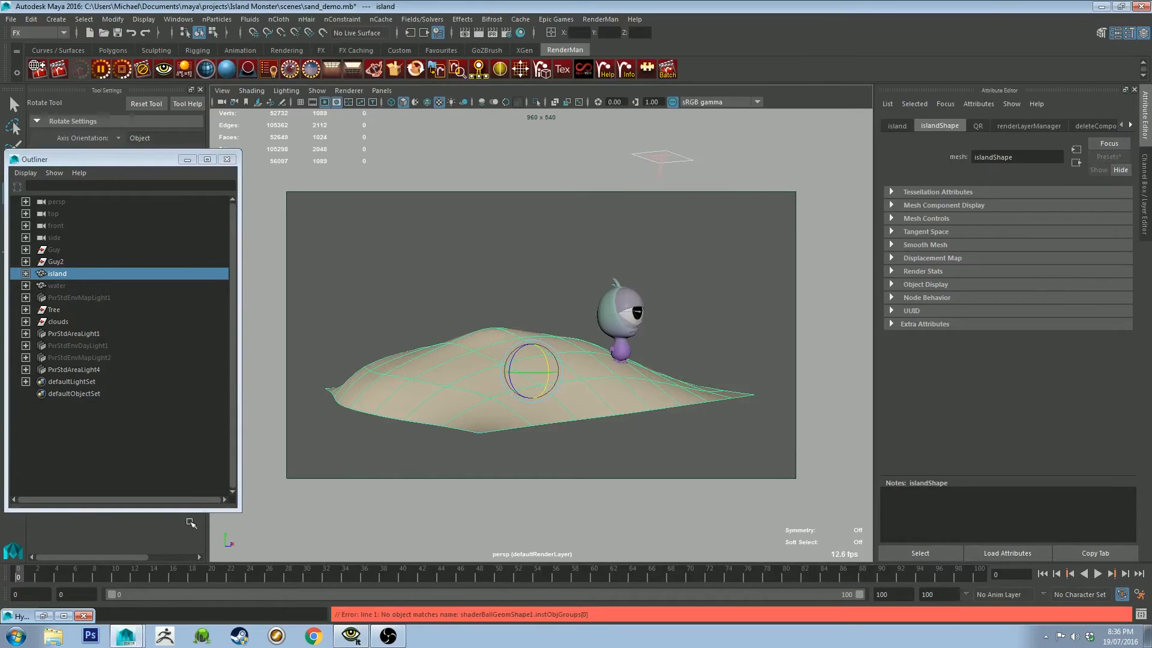
- Add an RMSDisplacement node to SAND1's shading group and connect an aaOceanPrmanShader's displacement RGB output to its displacement vector
left_click(43, 616)
left_click_drag(751, 31, 560, 35)
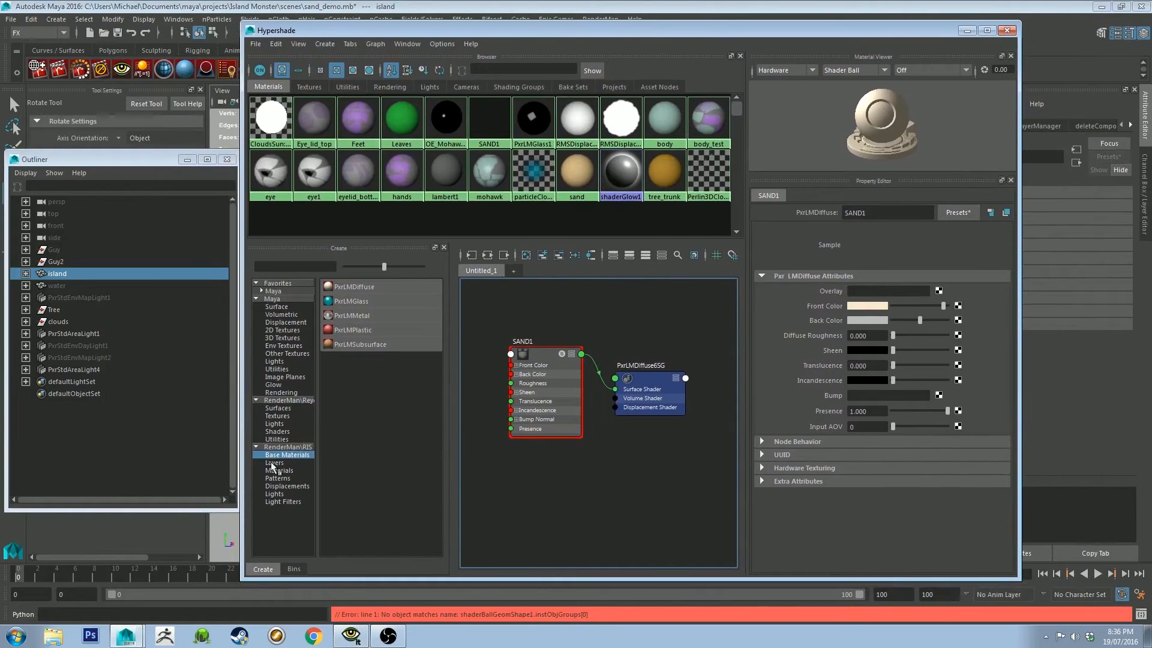
left_click(288, 486)
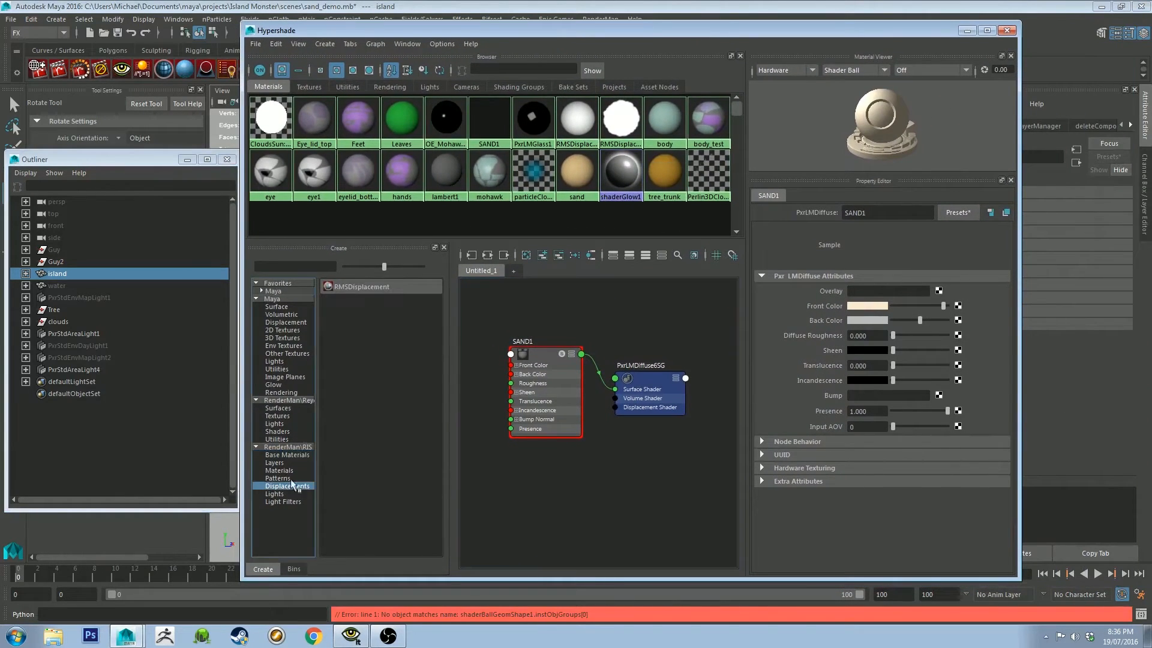
left_click(363, 288)
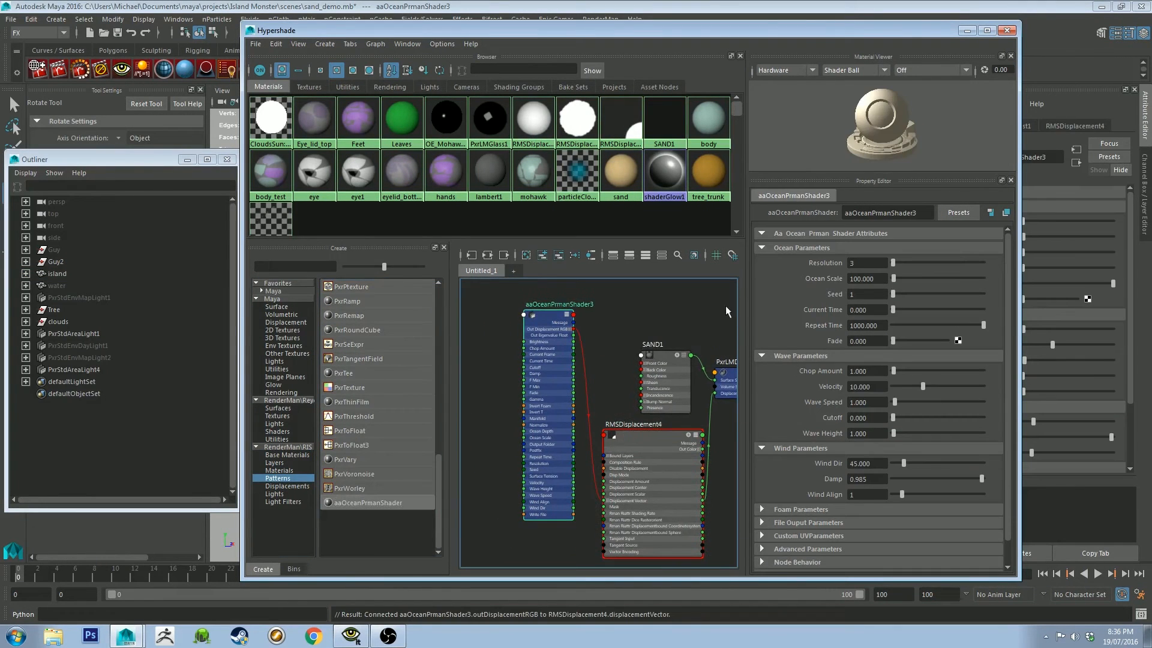
- Set the ocean shader's velocity to 3, wave speed to 10, cutoff to 1 and wave height to 0.5
left_click_drag(877, 387, 799, 413)
type("3")
key("Tab")
type("10")
key("Tab")
type("1")
key("Tab")
type("0.5")
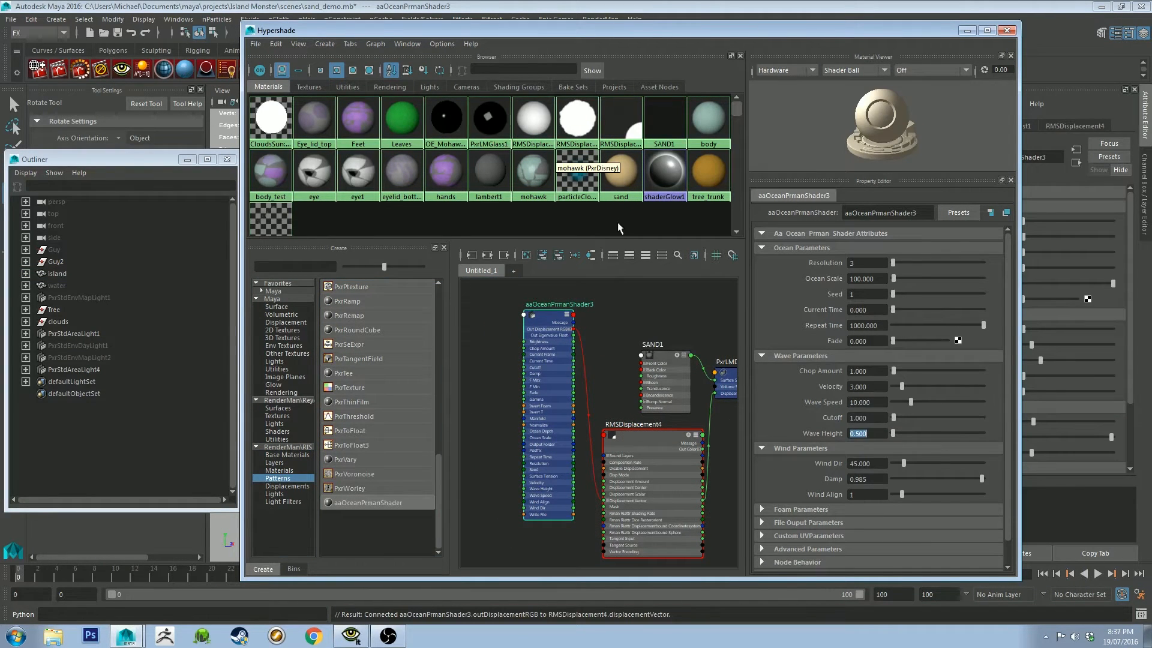
- Re-render the scene and inspect the displaced sand surface
left_click(967, 31)
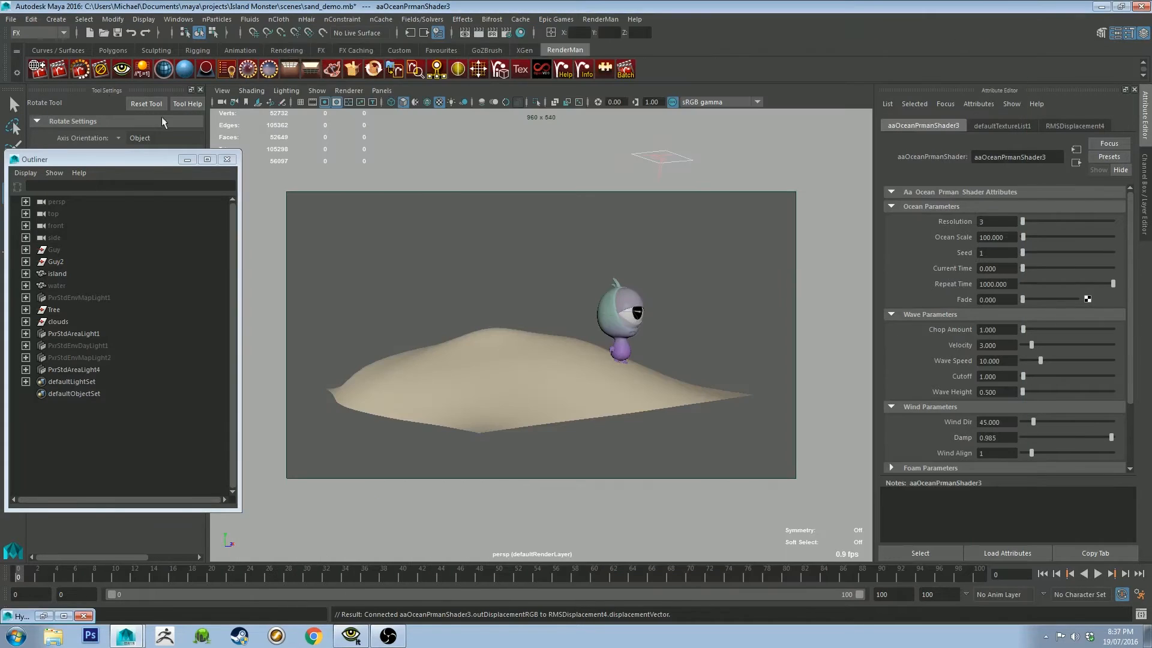
left_click(89, 73)
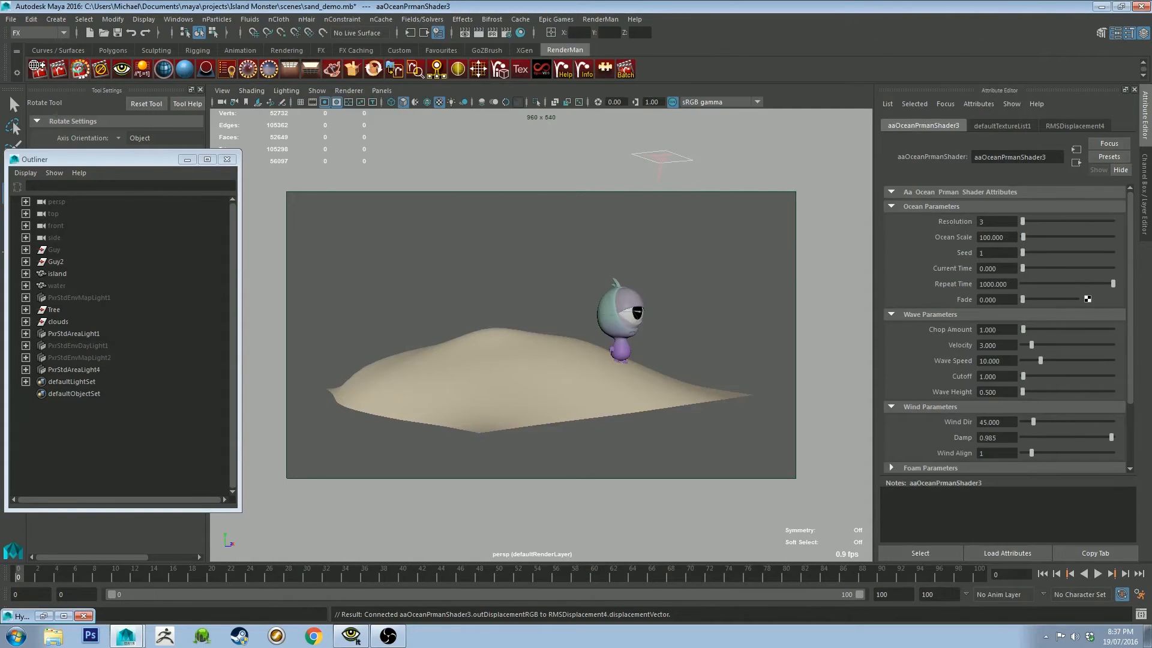
left_click(351, 636)
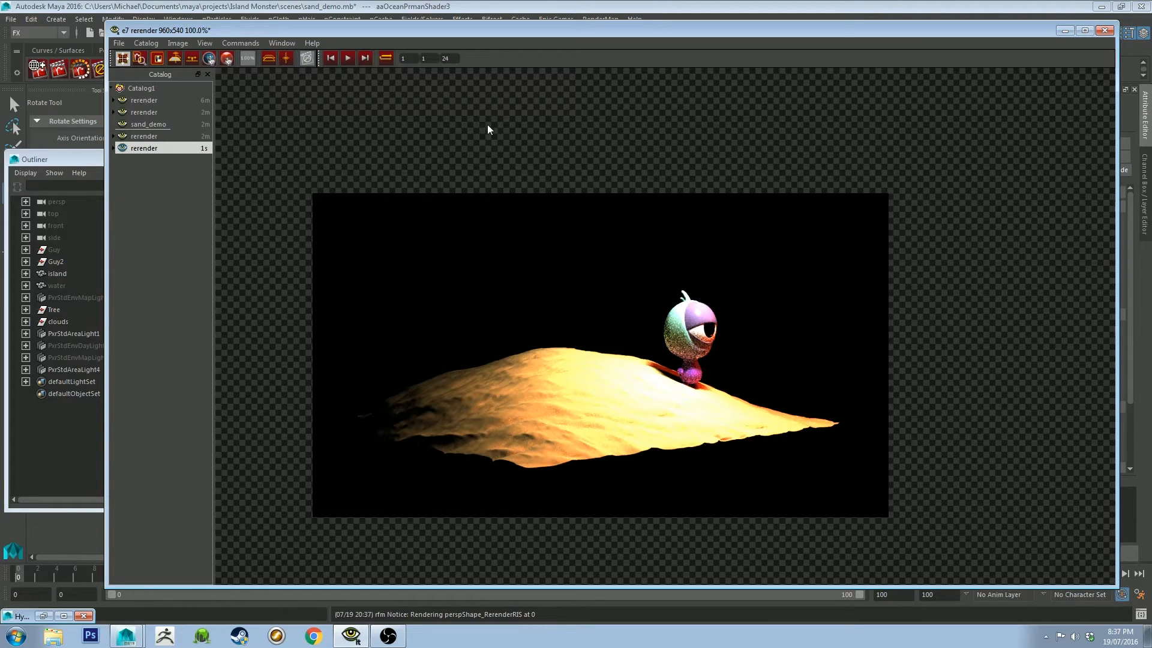
left_click(1065, 31)
- Set SAND1's diffuse roughness to about 0.8 and re-render the scene
left_click(44, 615)
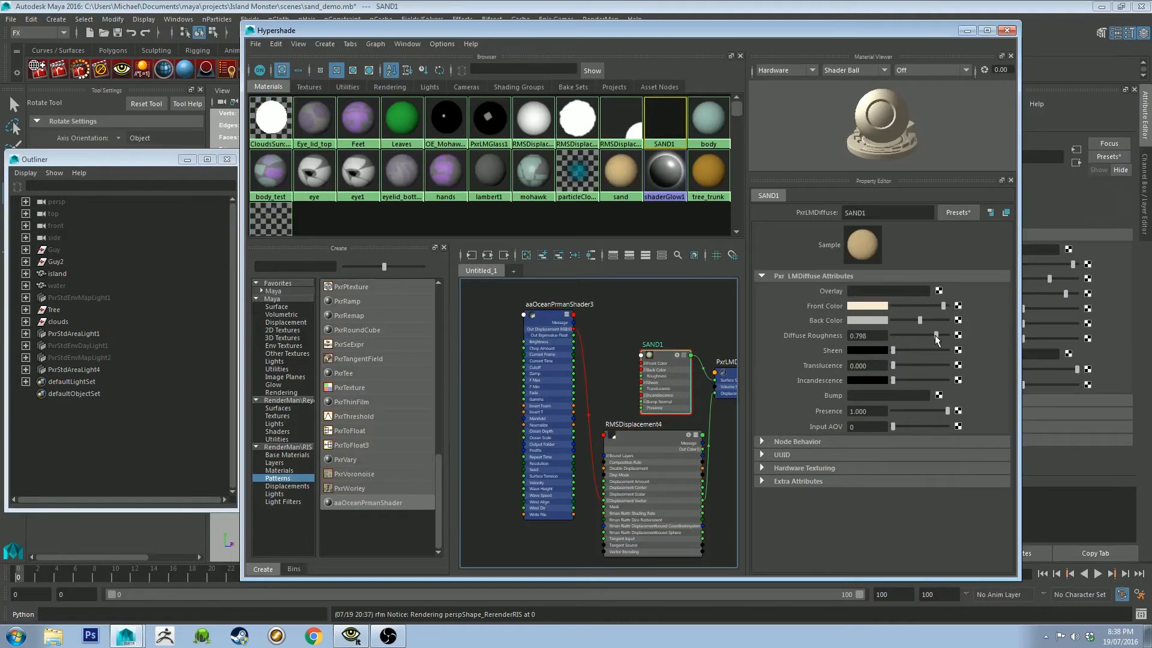
left_click(80, 69)
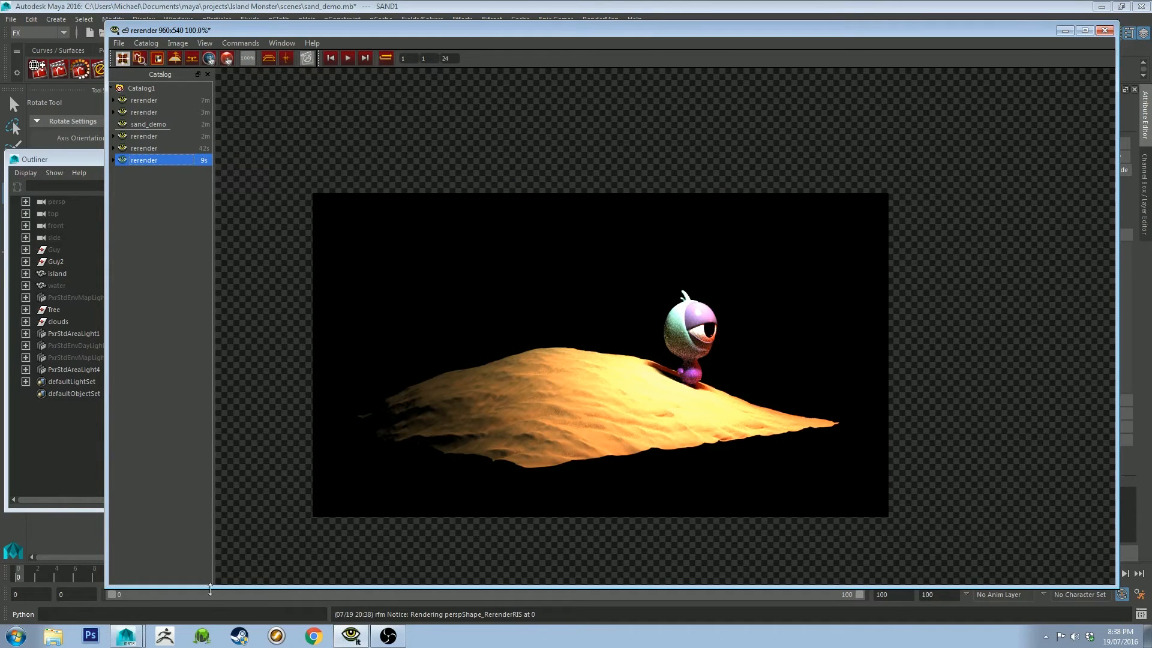
left_click(1064, 30)
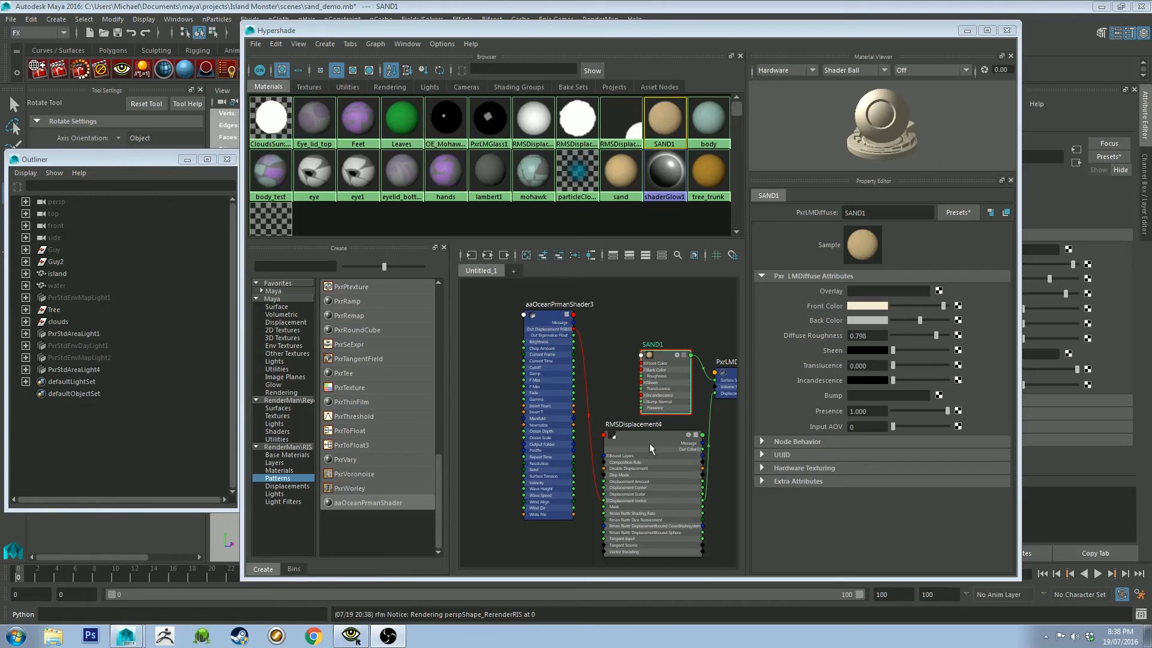
- Raise SAND1's diffuse roughness to 1 and examine the new re-render of the island
left_click_drag(934, 337, 956, 337)
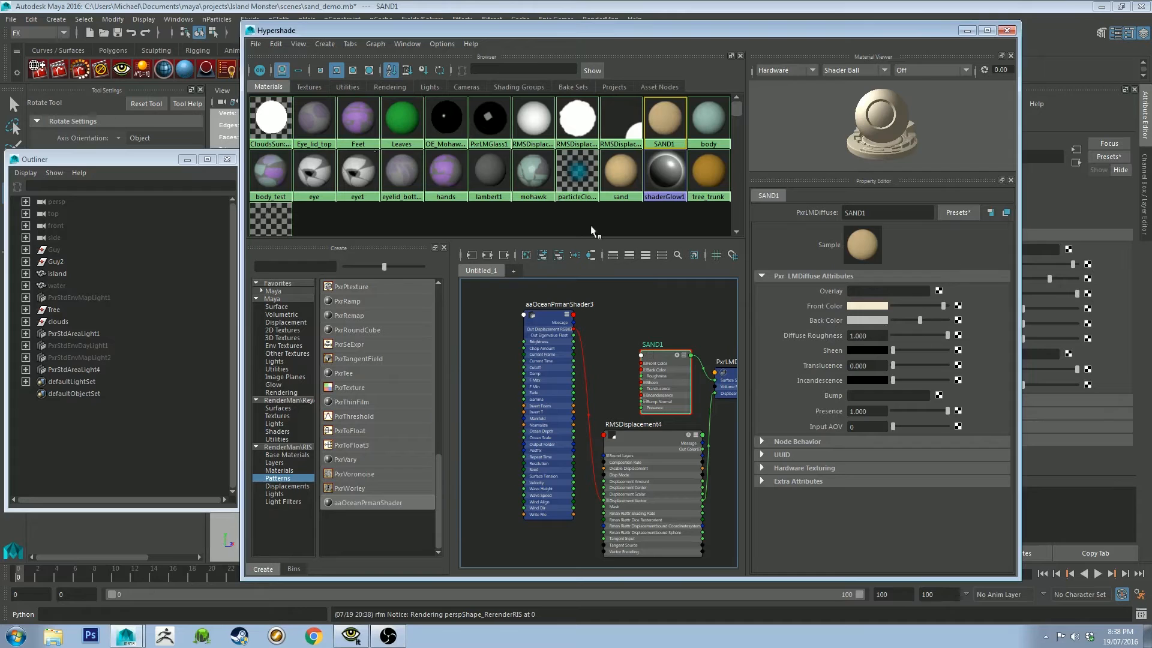
left_click(351, 636)
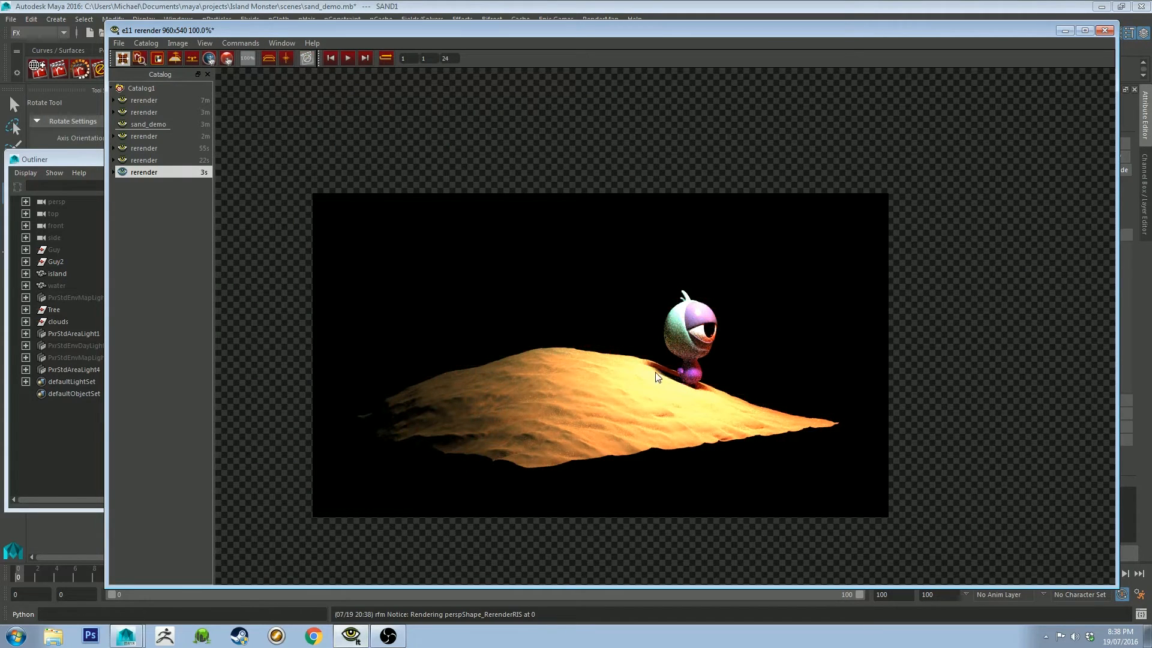
left_click(143, 172)
mouse_move(136, 139)
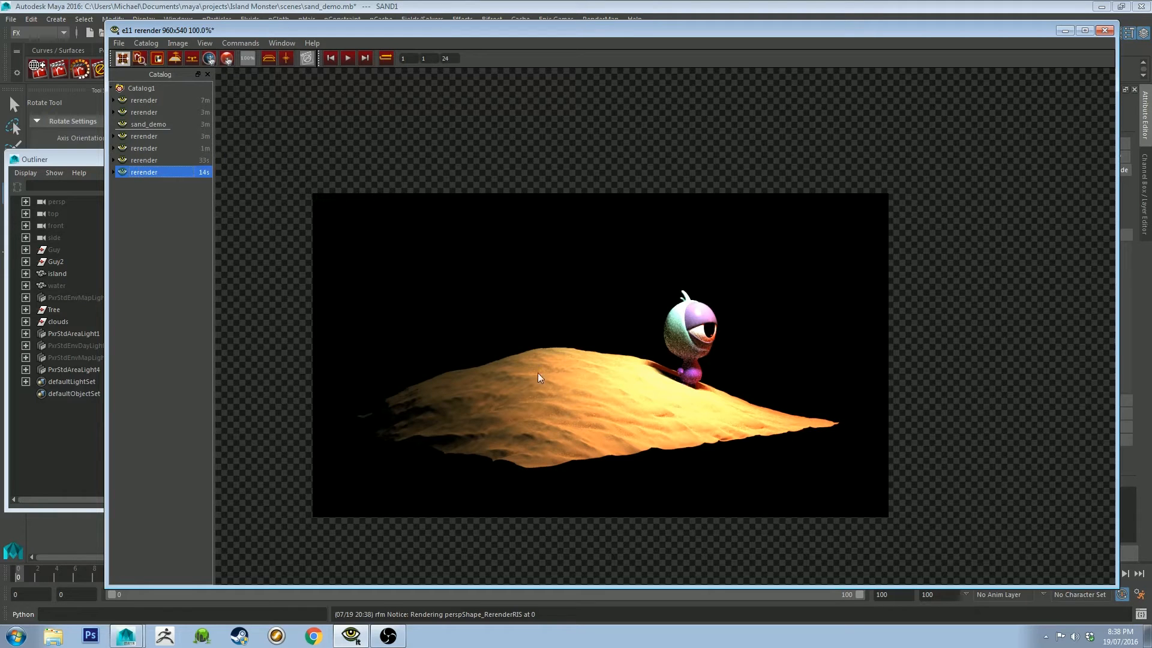
- Return to the material graph and move the aaOceanPrmanShader3 node farther from SAND1 to make room
left_click(1065, 30)
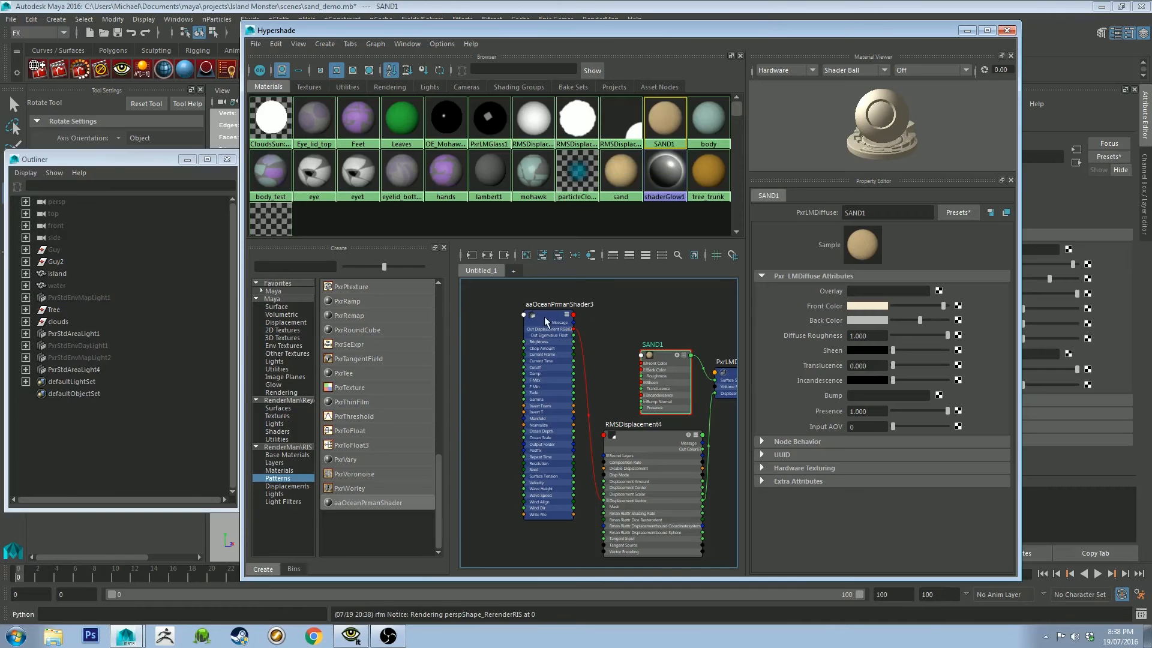
left_click_drag(545, 315, 505, 340)
left_click_drag(435, 466, 447, 294)
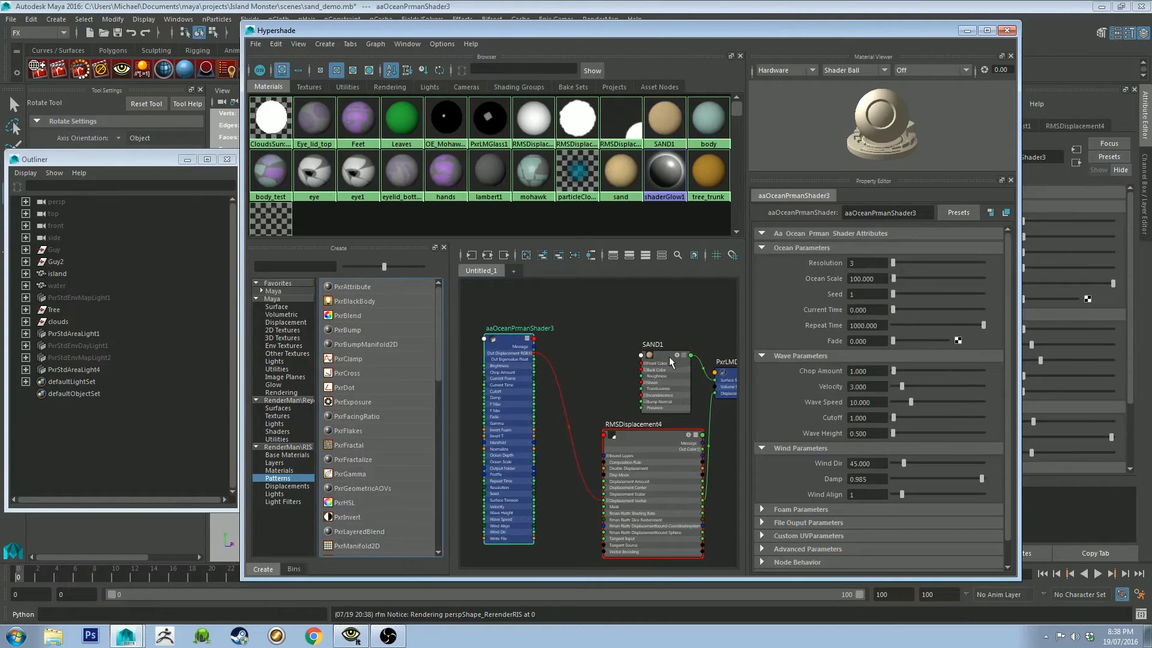
left_click_drag(673, 362, 673, 357)
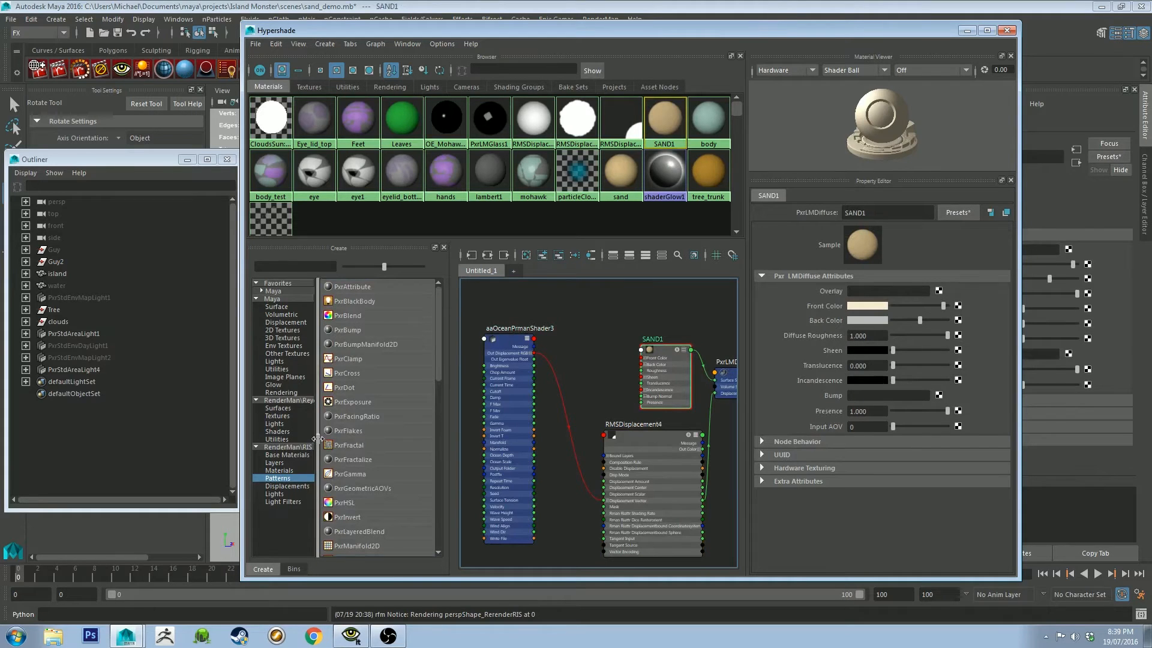
- Create a PxrFractal pattern node and place it beside the SAND1 material in the graph
left_click(354, 445)
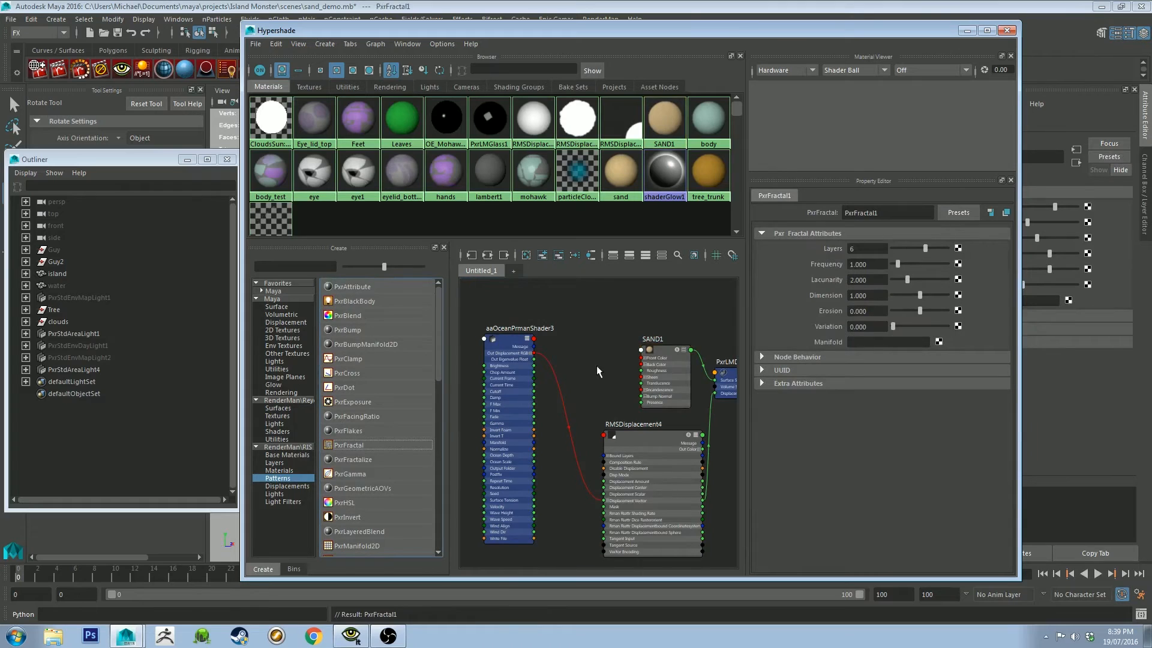
scroll(594, 369, "down", 4)
scroll(676, 405, "down", 2)
middle_click_drag(683, 406, 537, 337, "alt")
left_click_drag(601, 393, 550, 335)
middle_click_drag(570, 333, 656, 382, "alt")
left_click_drag(635, 384, 561, 339)
scroll(564, 357, "up", 3)
scroll(564, 359, "up", 5)
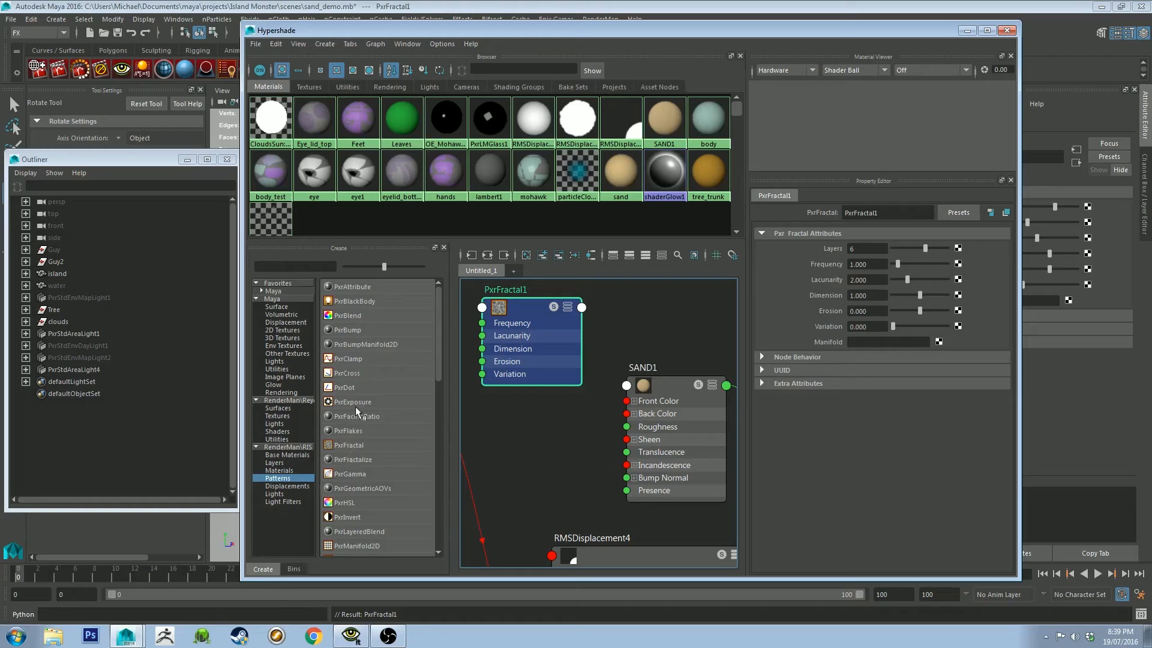
- Show all attributes of the PxrFractal1 node and connect its Result F output to SAND1's Roughness
key("3")
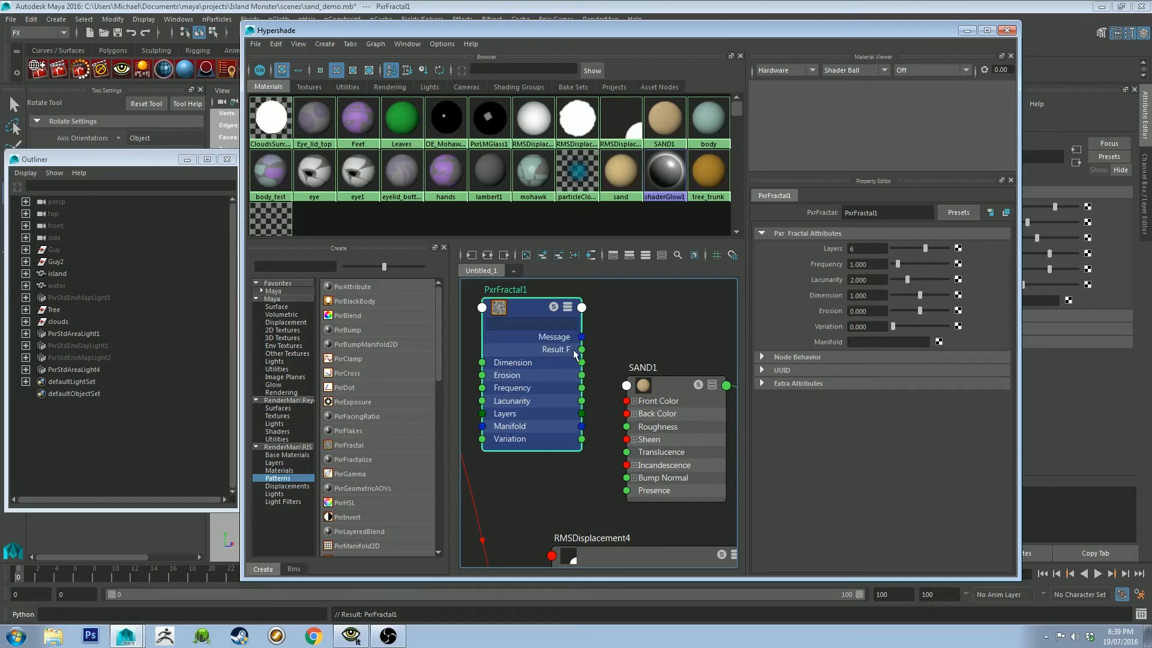
left_click_drag(582, 349, 626, 426)
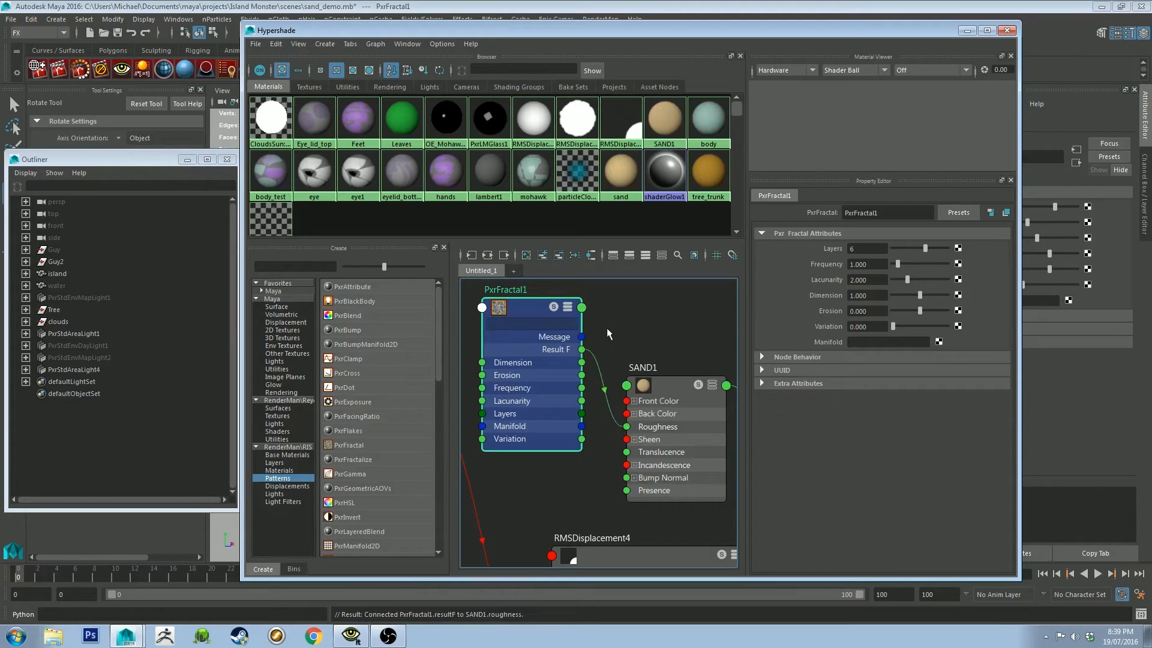
left_click_drag(519, 307, 530, 308)
middle_click_drag(641, 323, 684, 335, "alt")
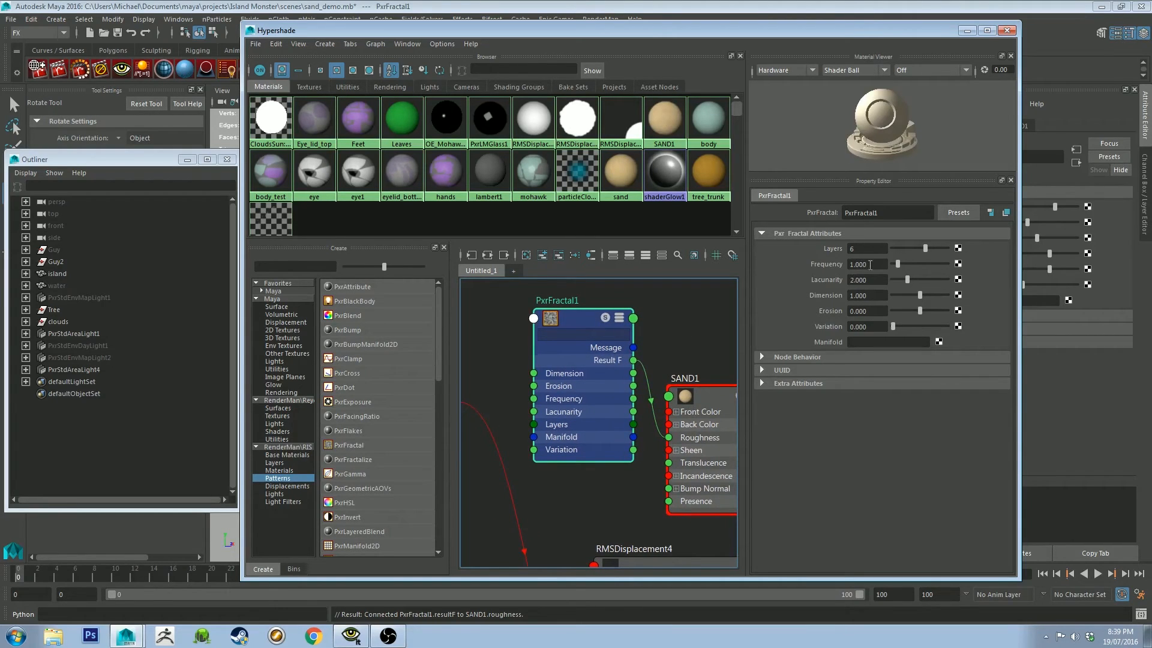
- Set PxrFractal1's erosion to 10 and its frequency to 10
left_click(874, 310)
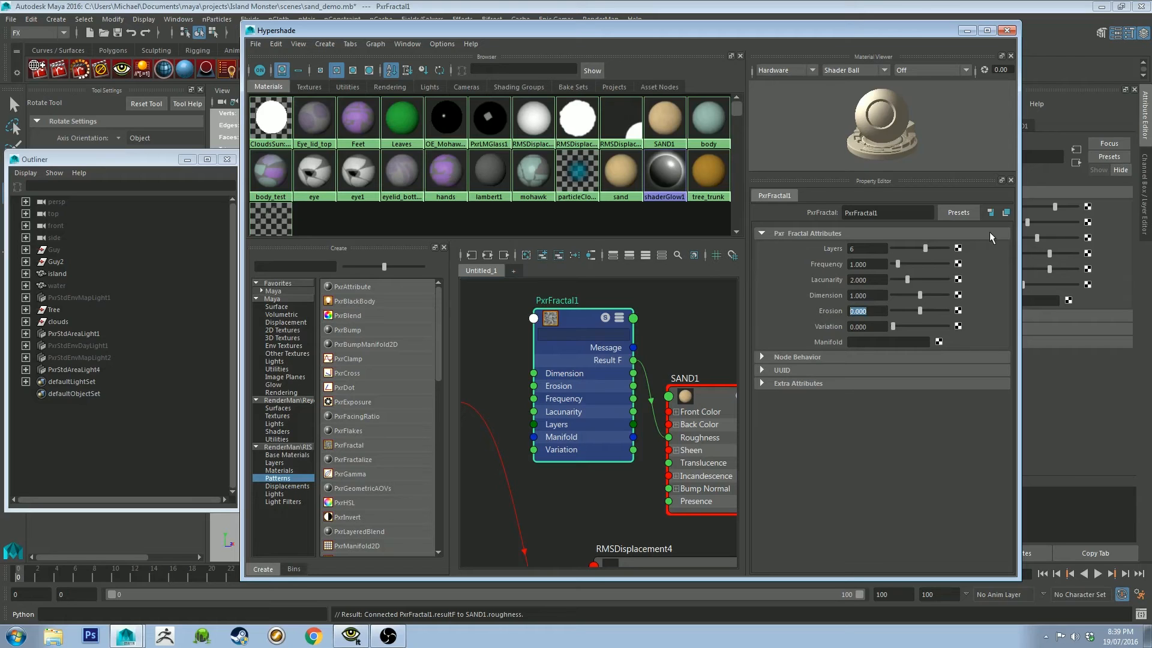
type("10")
key("Return")
left_click(881, 265)
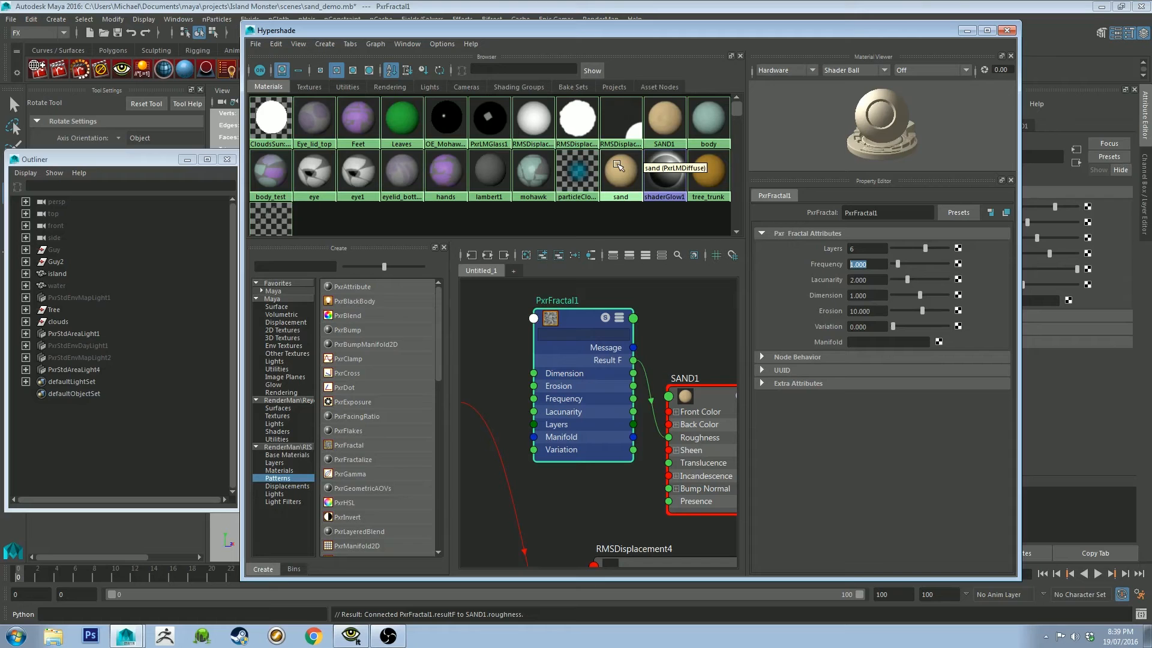
type("10")
key("Return")
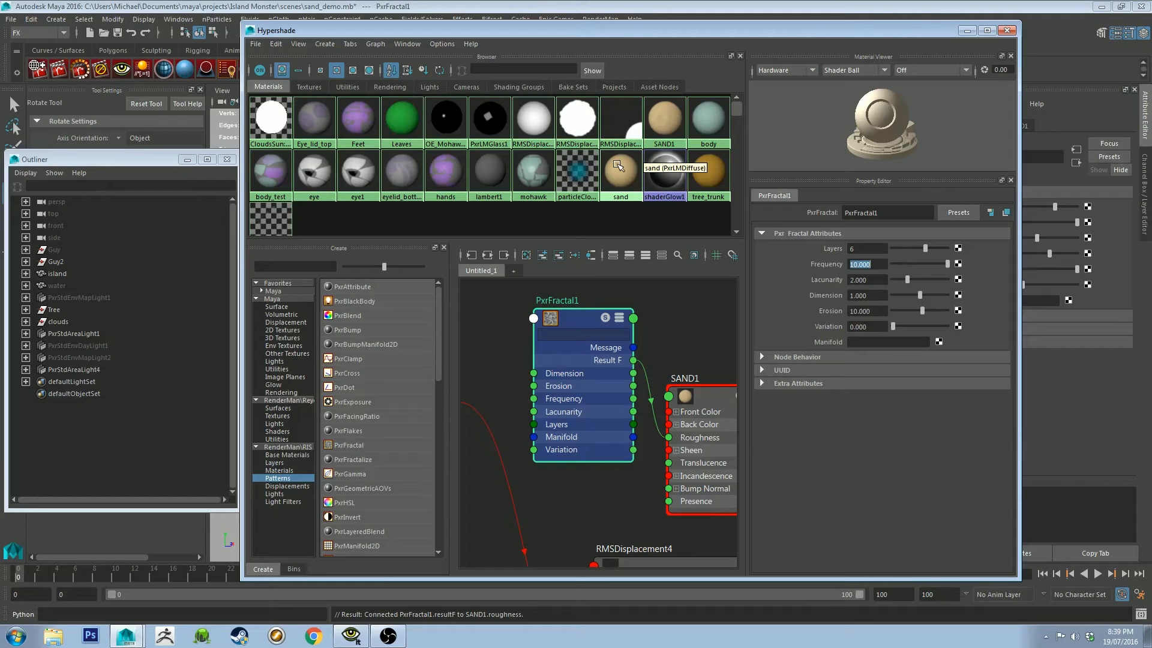
- Re-render the scene with the fractal-driven roughness and show the newest image in the render window
left_click(79, 69)
left_click(351, 635)
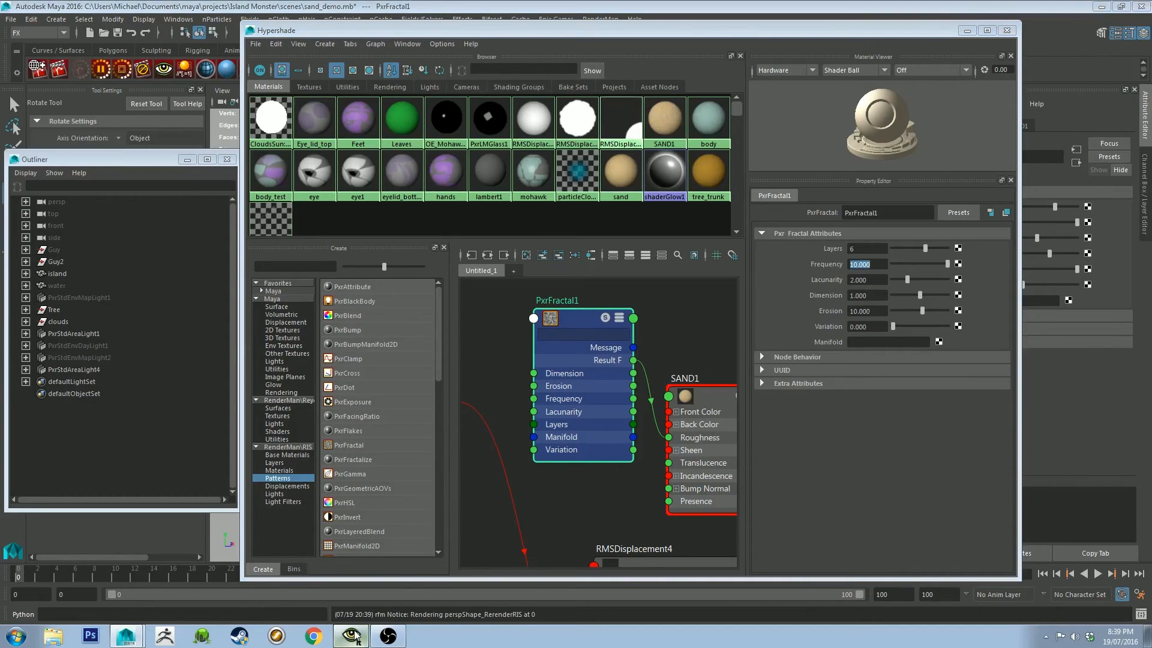
left_click(151, 174)
left_click(151, 184)
left_click(307, 57)
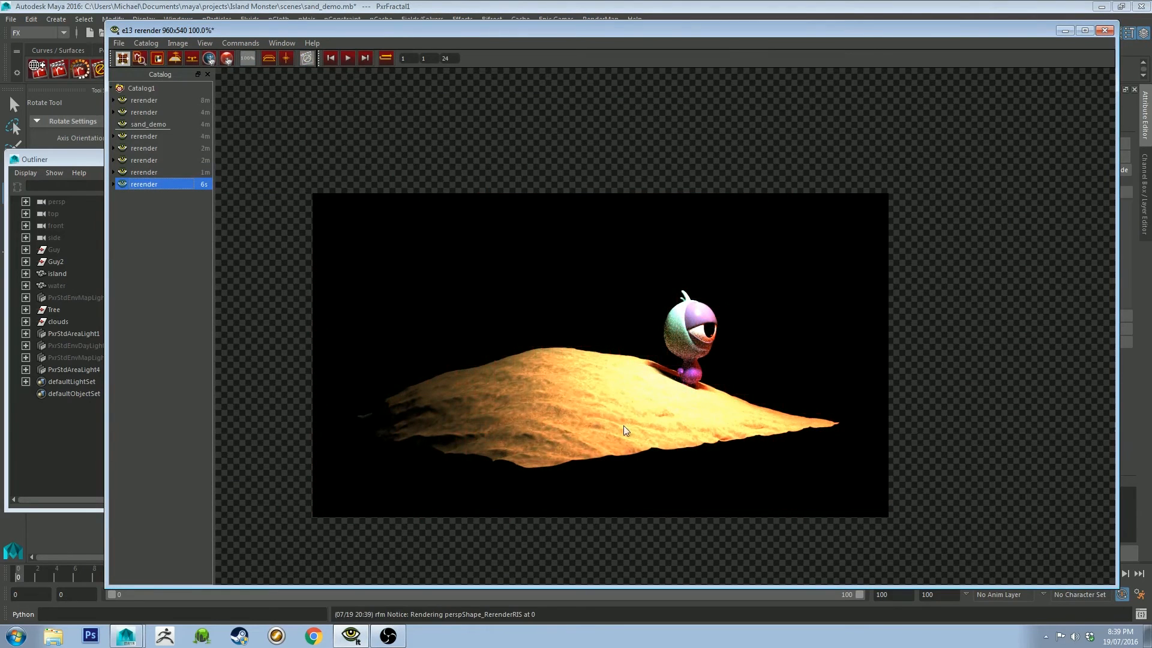
- Compare the newest render with the one before it, examining how the fractal roughness affects the sand surface
left_click(166, 172)
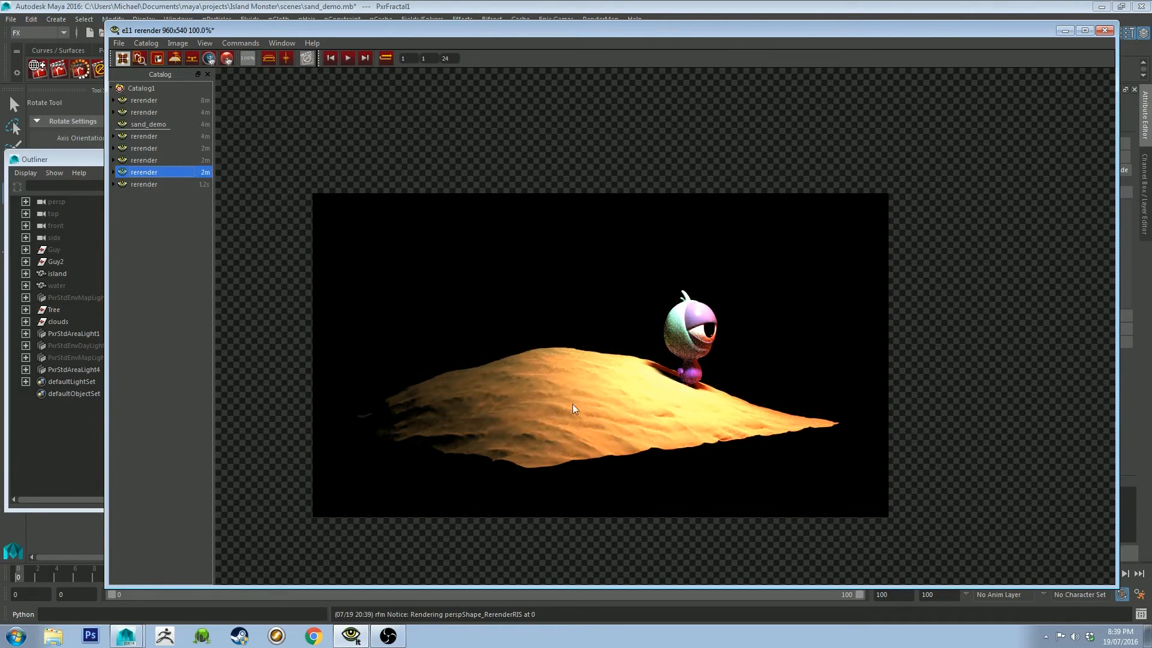
left_click(202, 184)
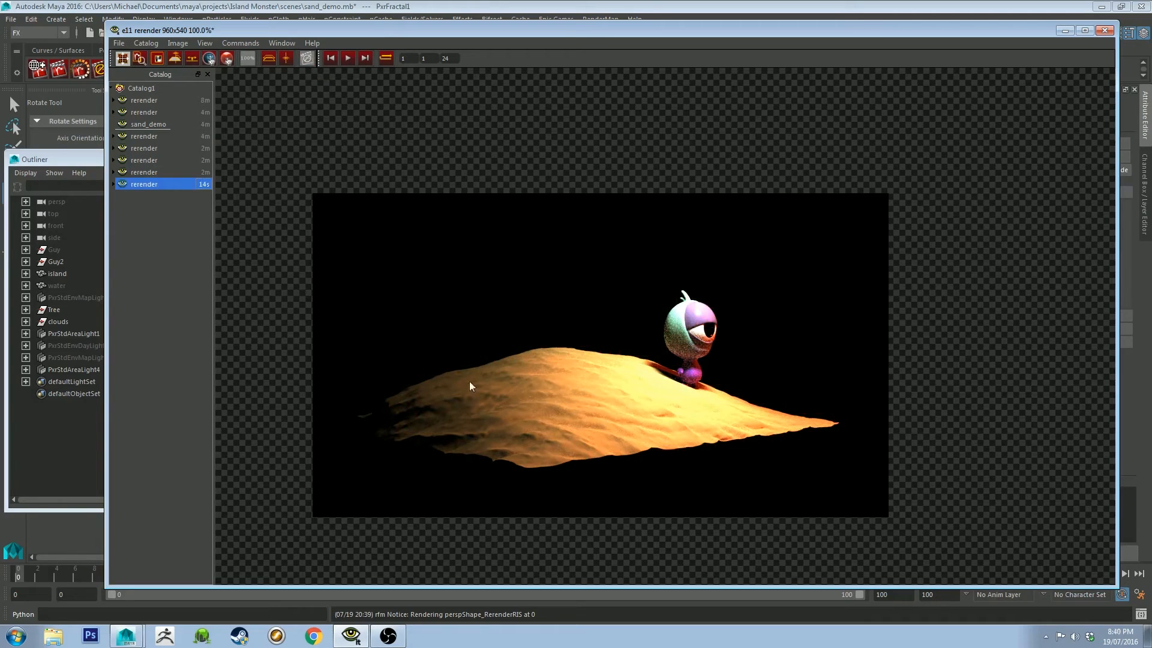
left_click(145, 172)
left_click(145, 190)
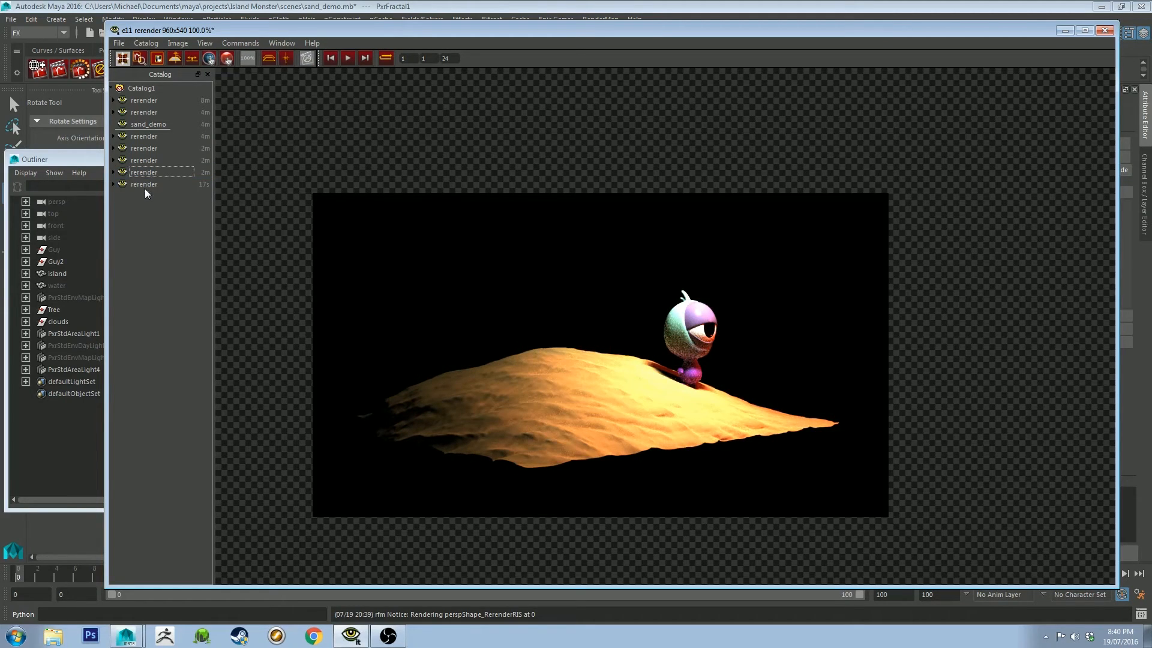
left_click(147, 181)
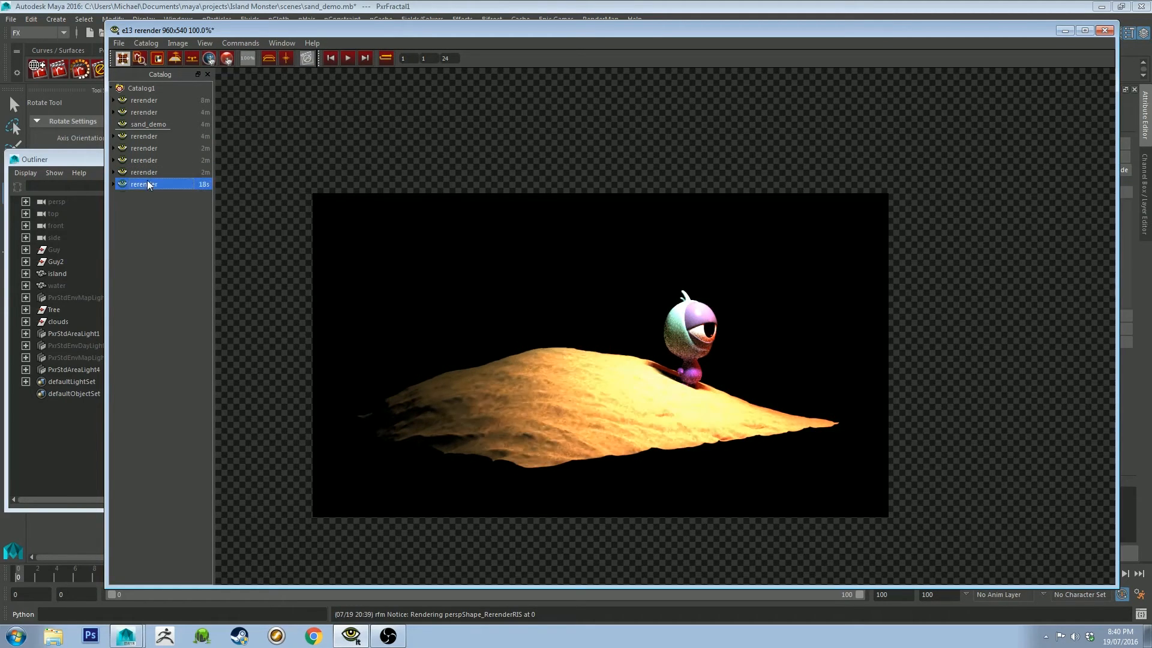
left_click(1065, 30)
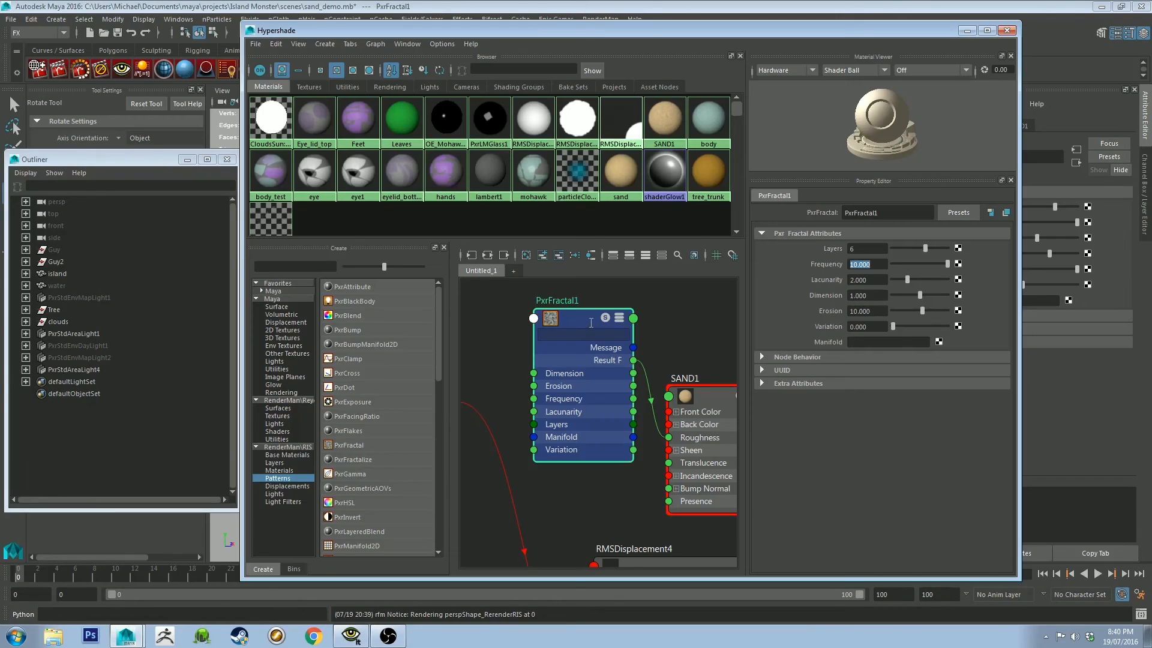
left_click_drag(584, 319, 578, 319)
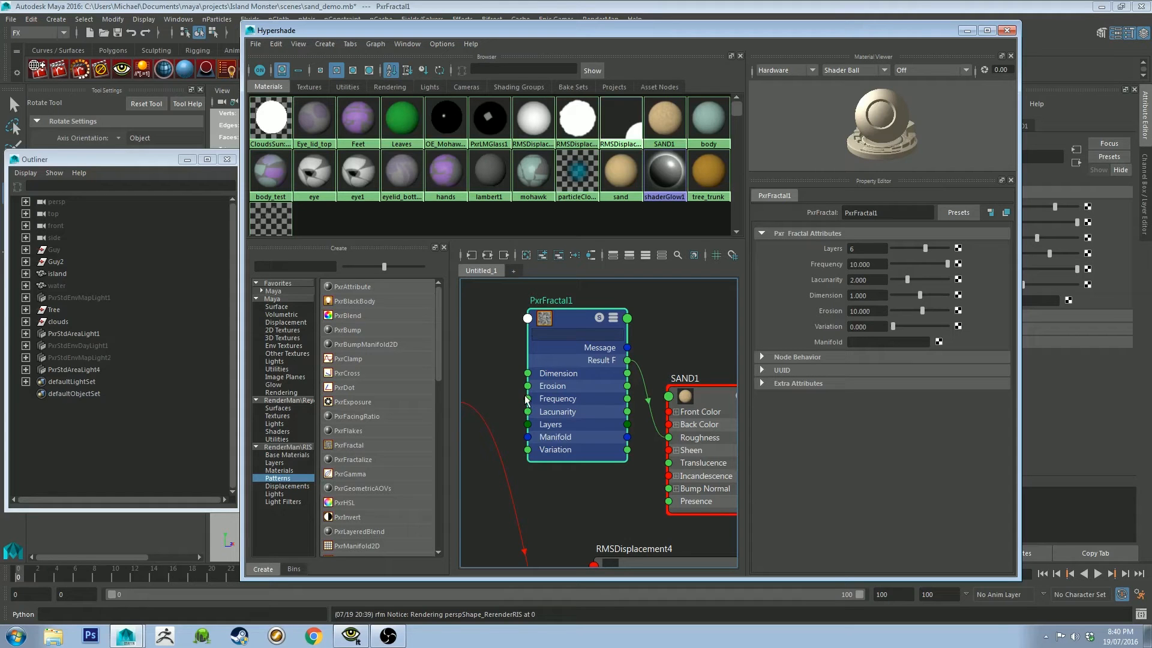
left_click(351, 635)
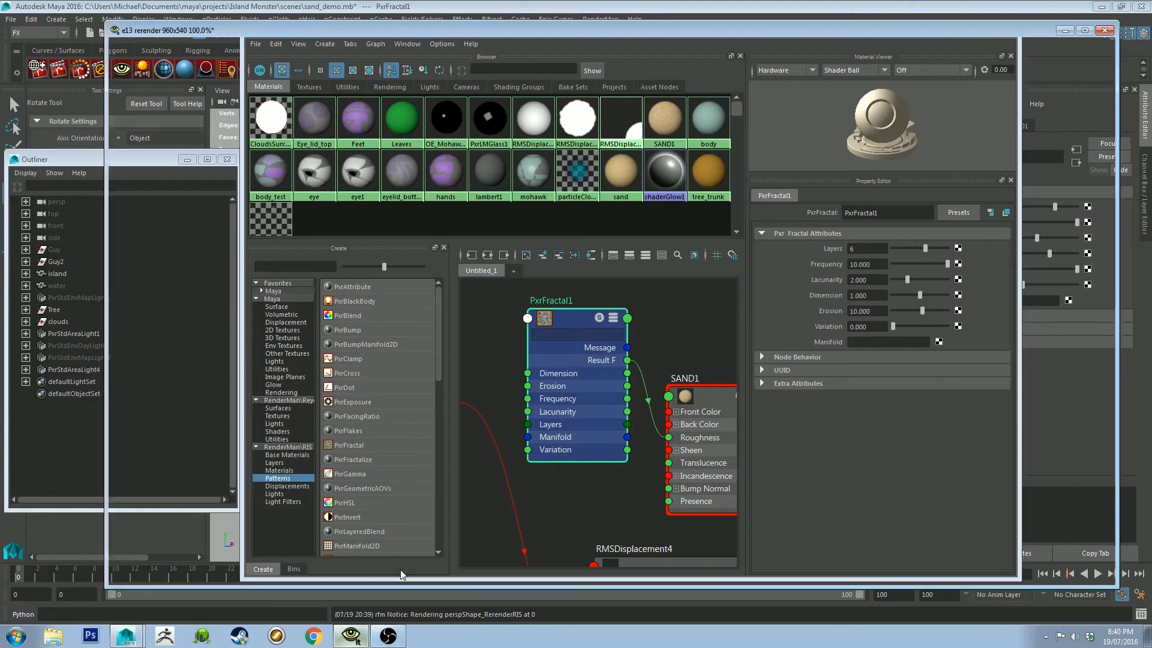
left_click(1061, 30)
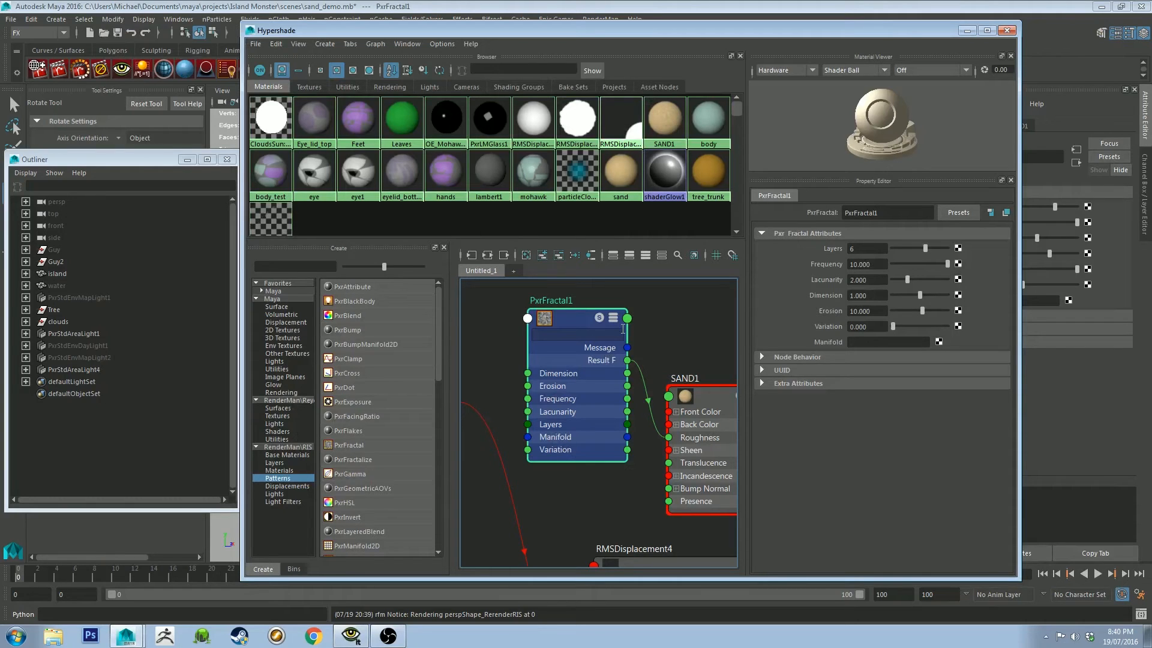
left_click_drag(570, 325, 562, 326)
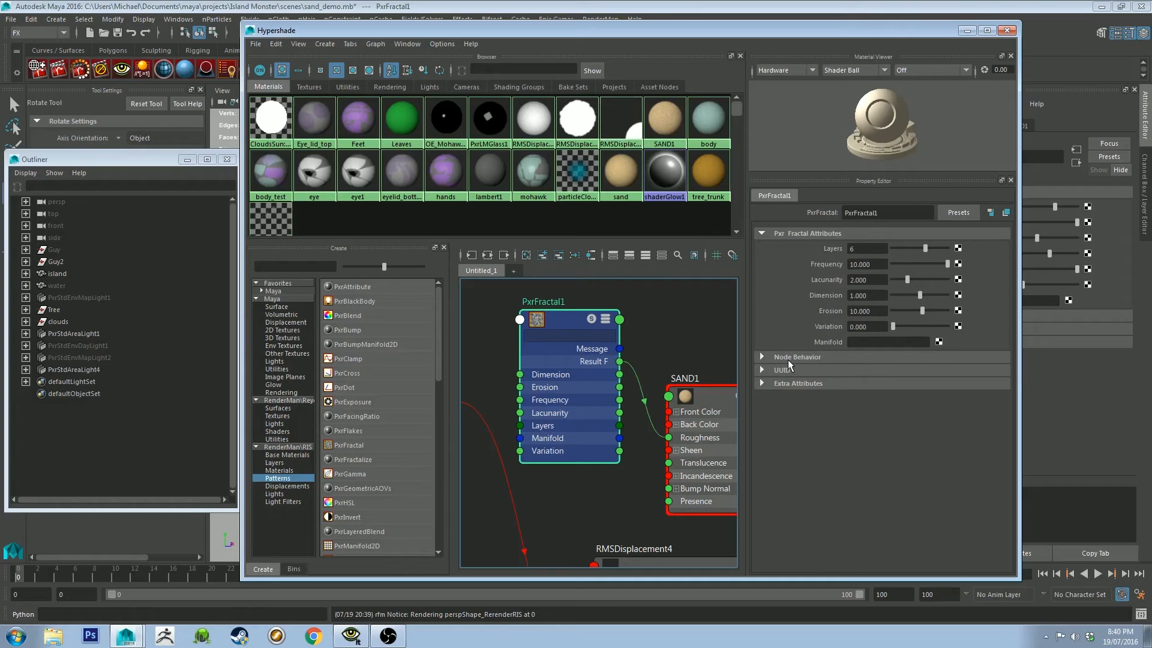
- Set PxrFractal1's variation to 1 and re-render the scene
mouse_move(872, 279)
left_mouse_down()
mouse_move(822, 278)
mouse_move(828, 264)
left_mouse_up()
left_click_drag(872, 326, 828, 326)
left_click(79, 69)
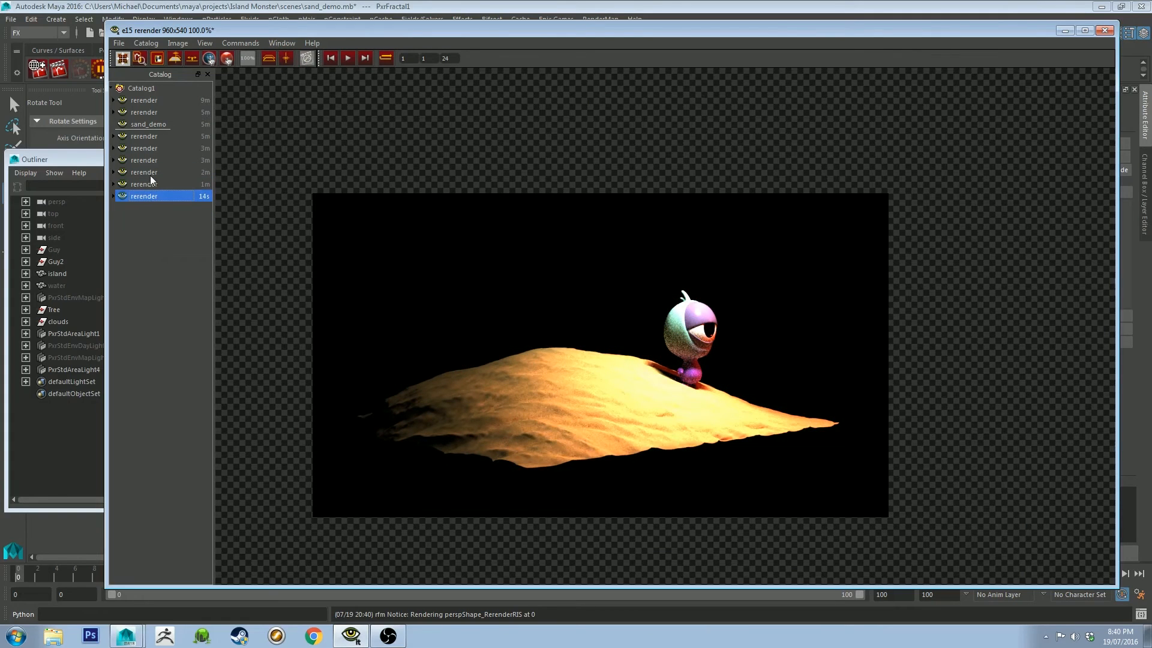
- Compare the new fractal render with the earlier render made before the fractal was added
mouse_move(151, 172)
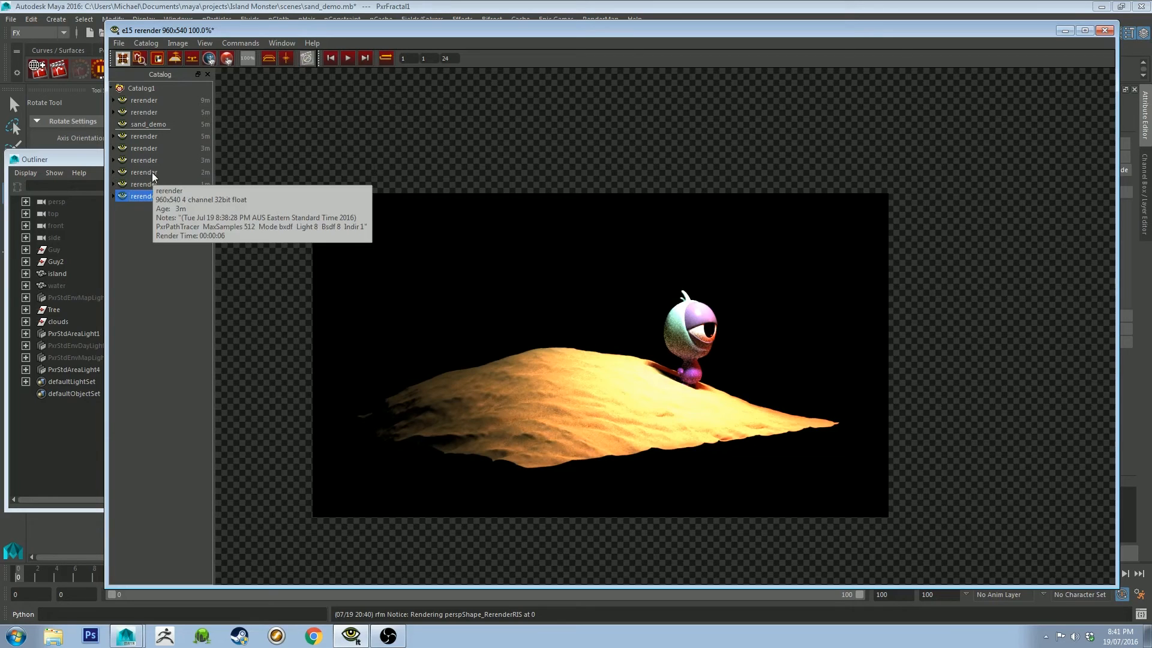
left_click(151, 172)
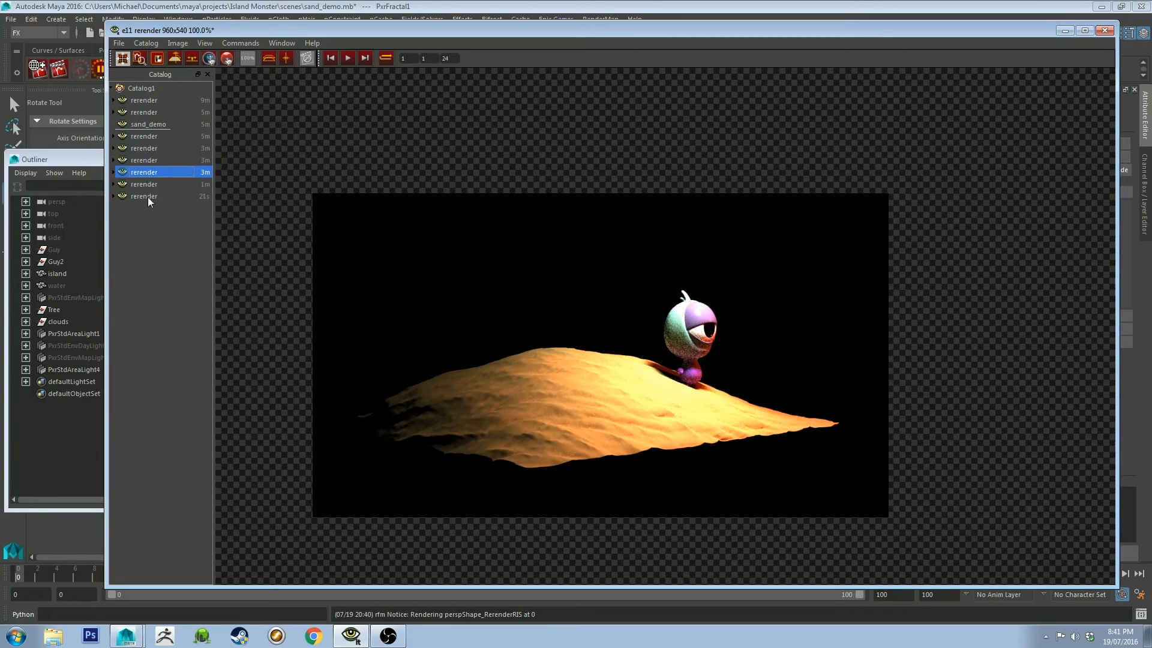
left_click(148, 197)
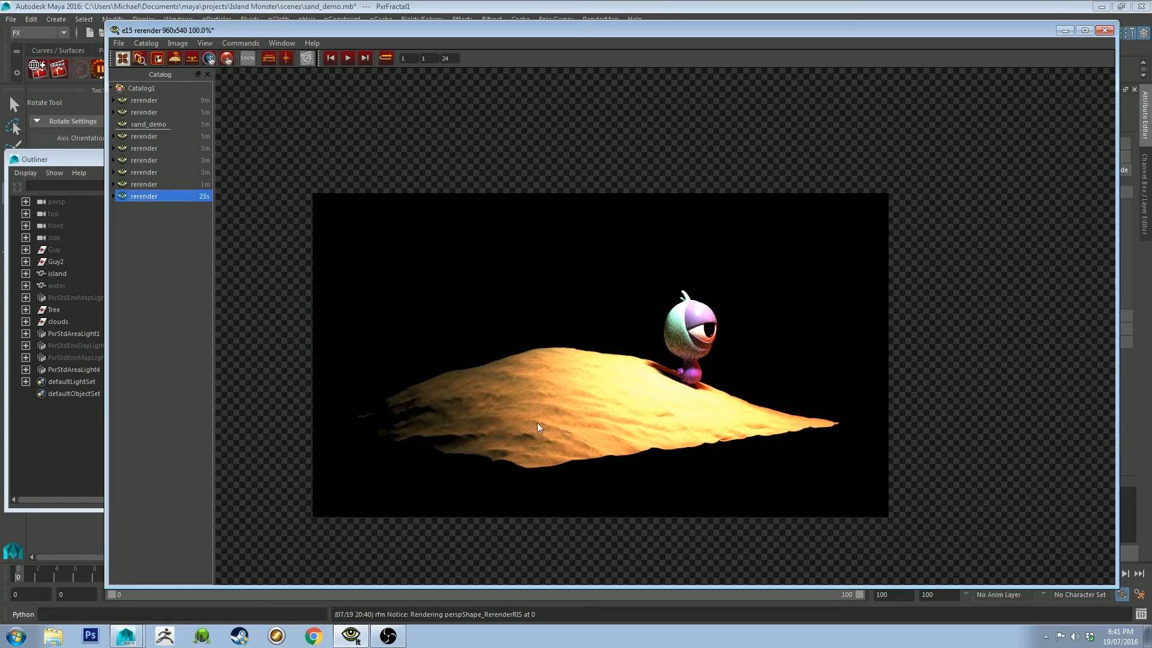
left_click(156, 173)
left_click(154, 194)
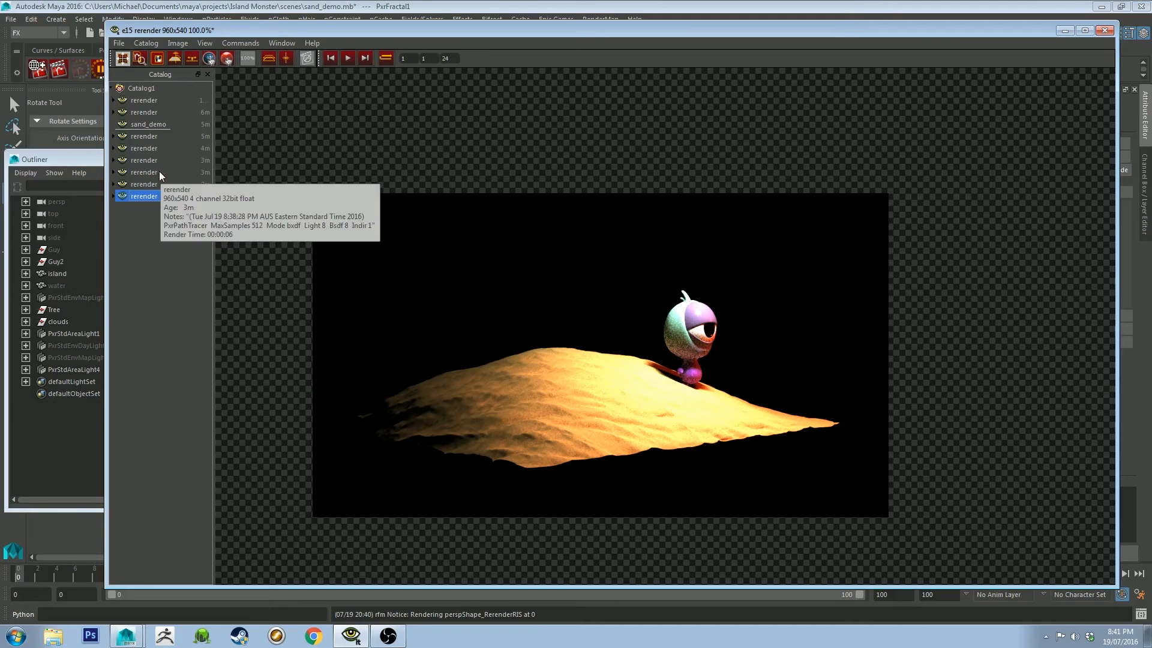
left_click(1064, 30)
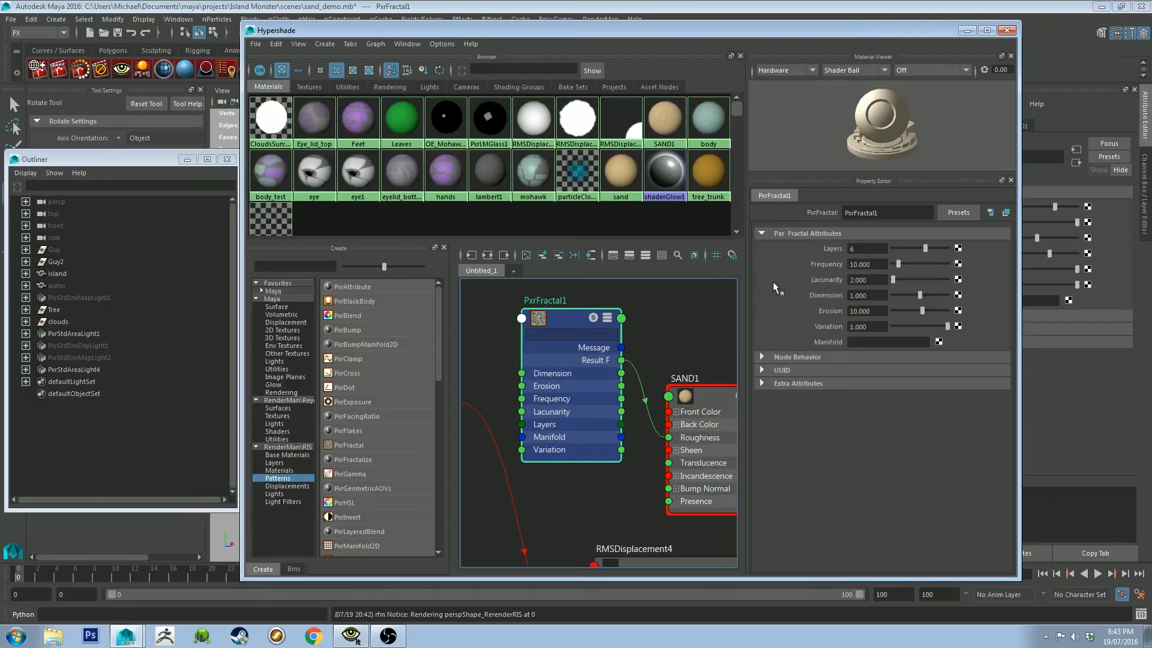
- Set PxrFractal1's frequency to 50
left_click(553, 321)
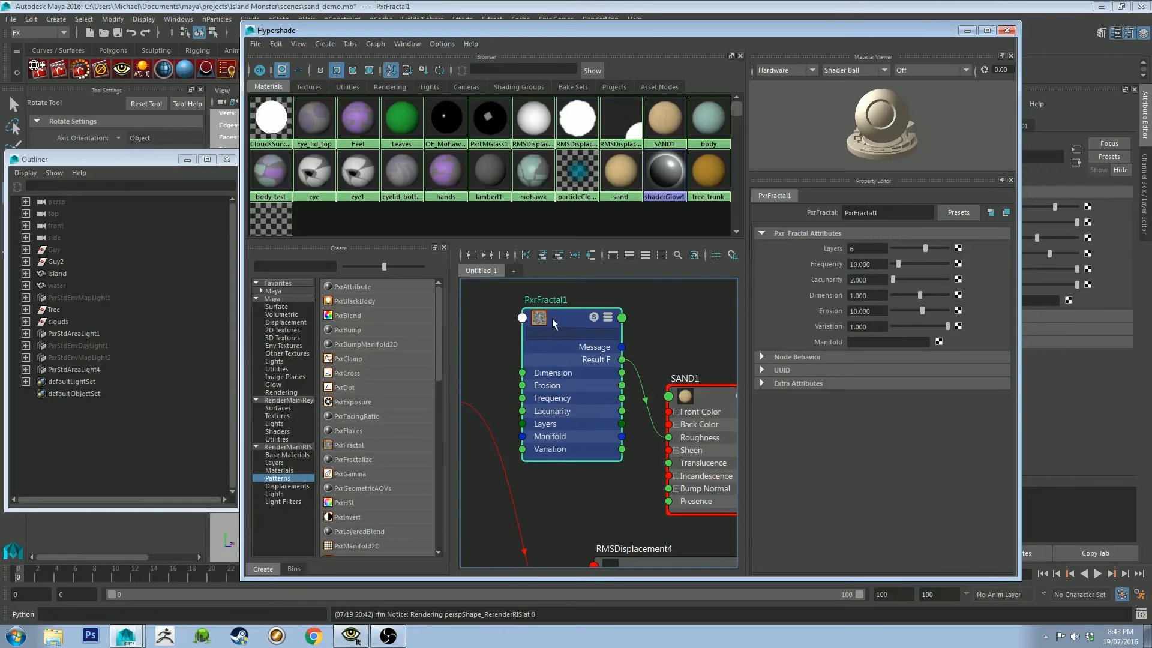
left_click(877, 264)
type("50")
key("Return")
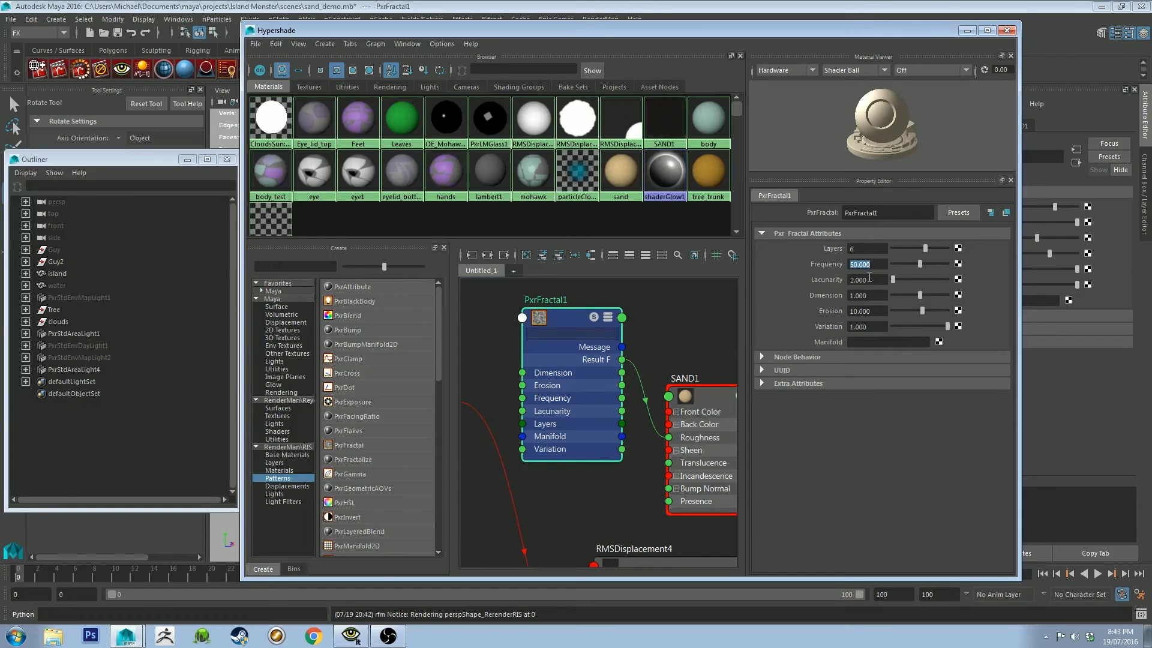
- Review PxrFractal1's lacunarity, dimension and erosion values and keep its variation at the maximum of 1
left_click(874, 279)
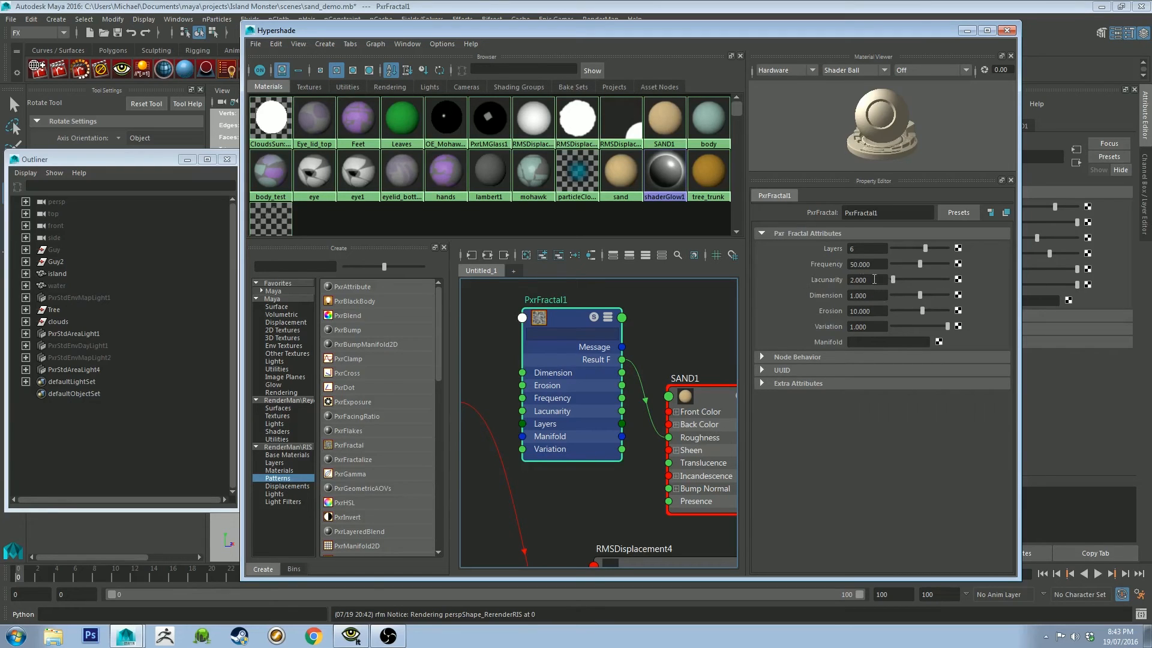
mouse_move(875, 283)
left_mouse_down()
mouse_move(819, 277)
mouse_move(812, 290)
left_mouse_up()
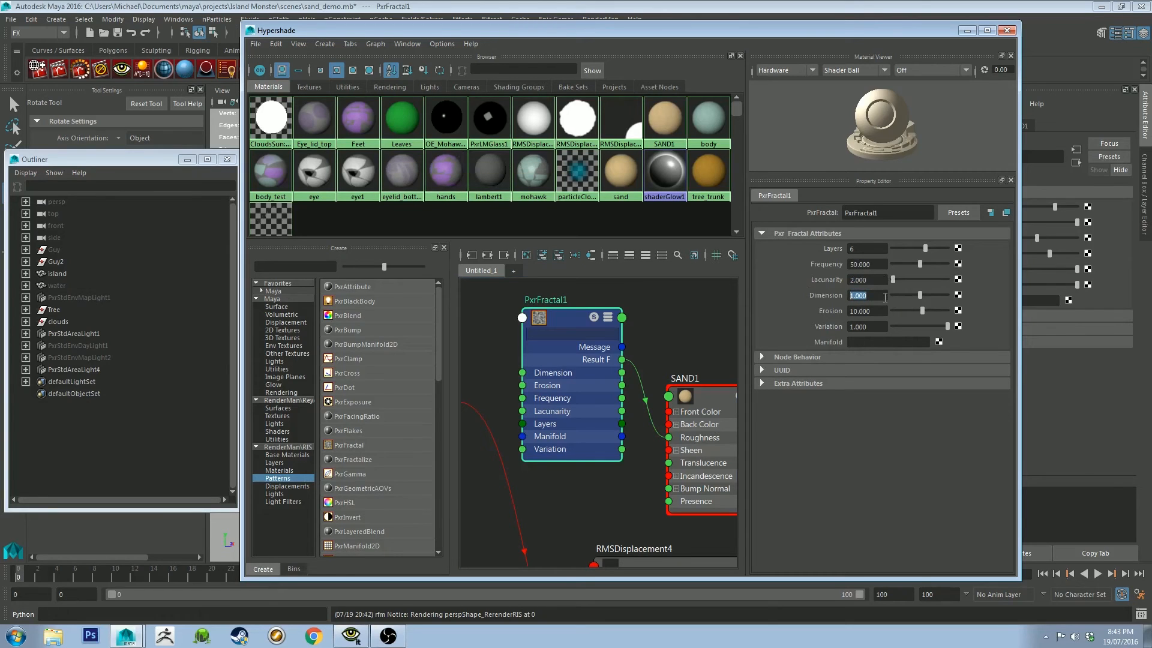
left_click_drag(882, 312, 820, 306)
left_click_drag(880, 327, 819, 324)
left_click(937, 327)
left_click_drag(936, 329, 949, 328)
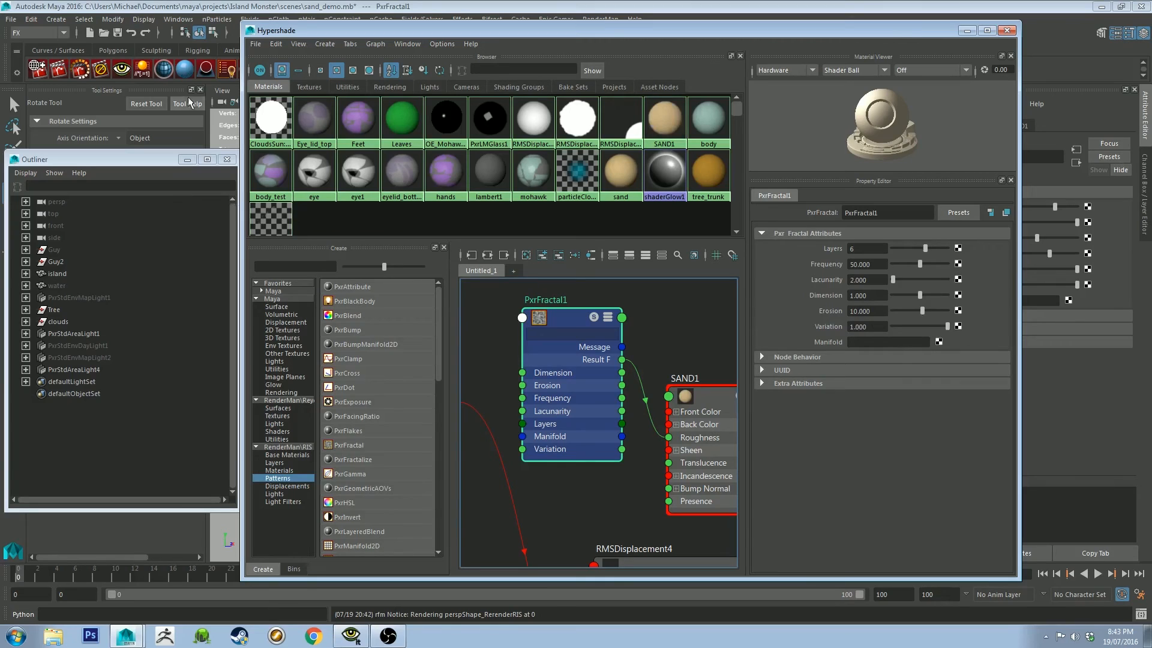
- Minimize the material editor, re-render the scene with the updated fractal and bring the render window fully into view
left_click(967, 30)
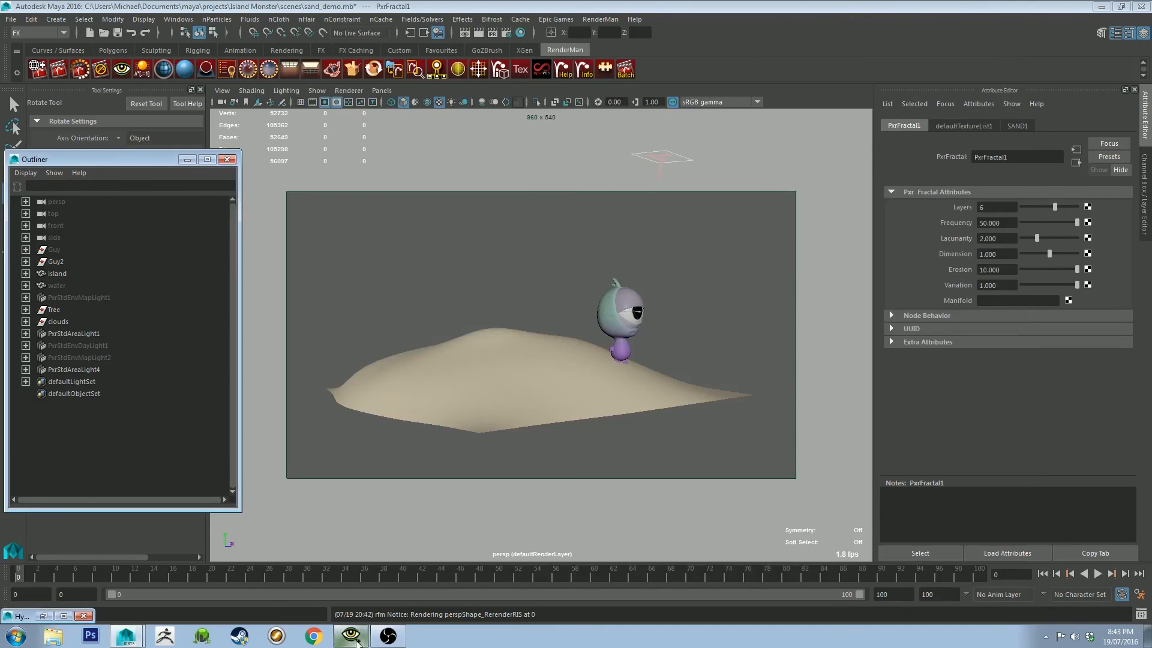
left_click(81, 71)
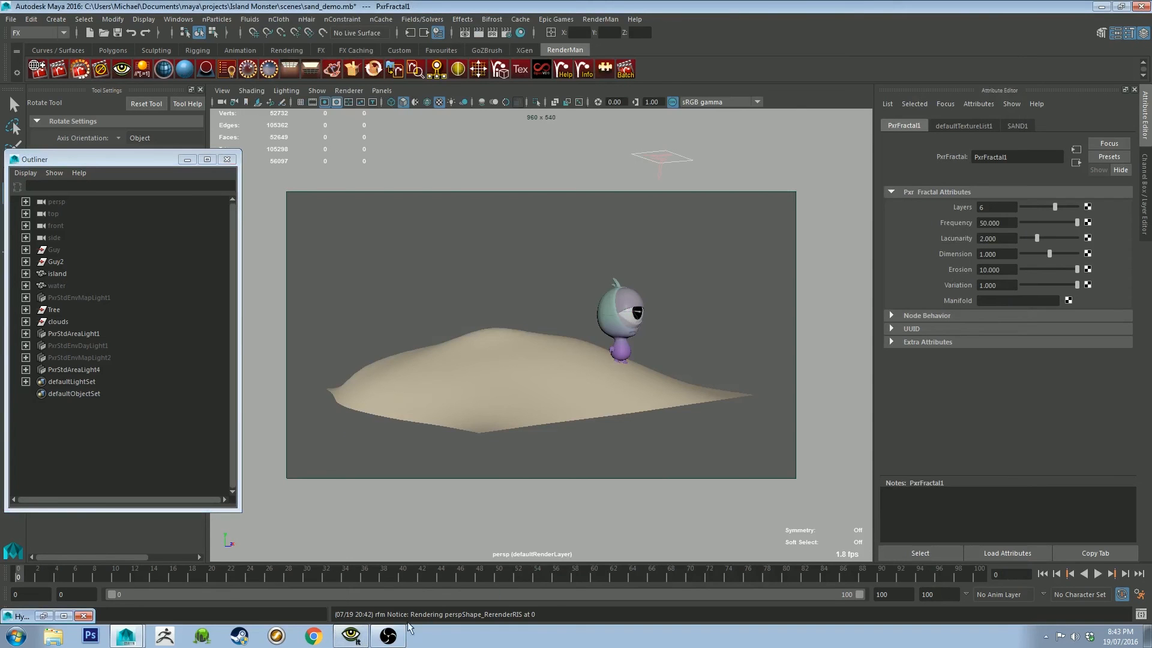
left_click(349, 637)
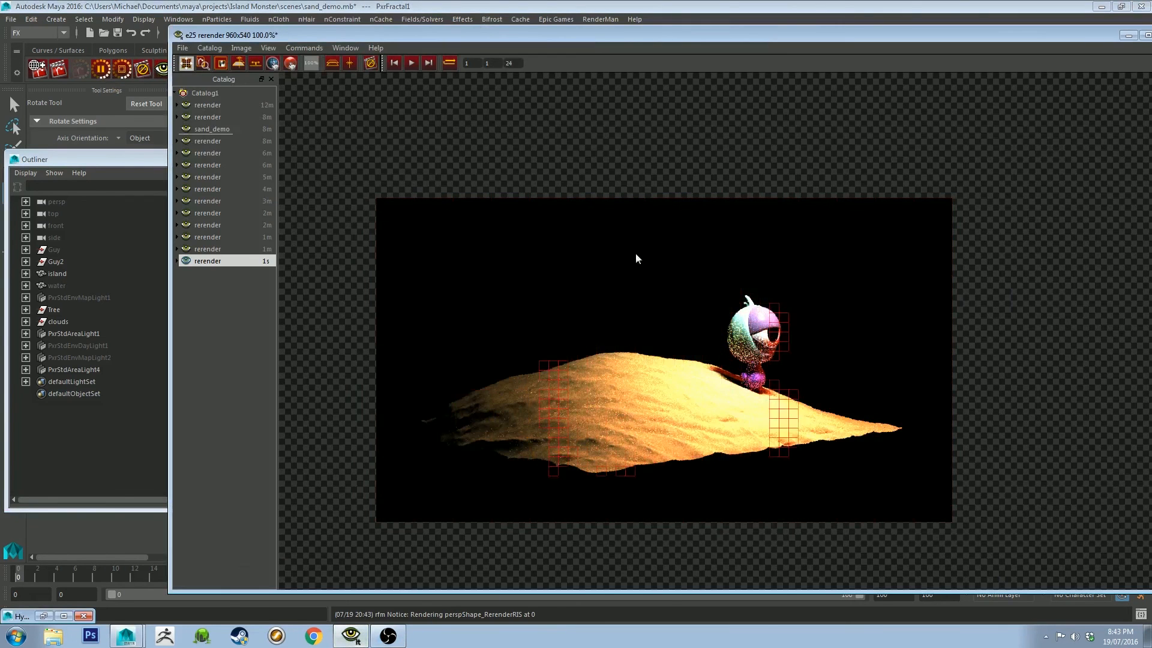
left_click_drag(728, 35, 646, 37)
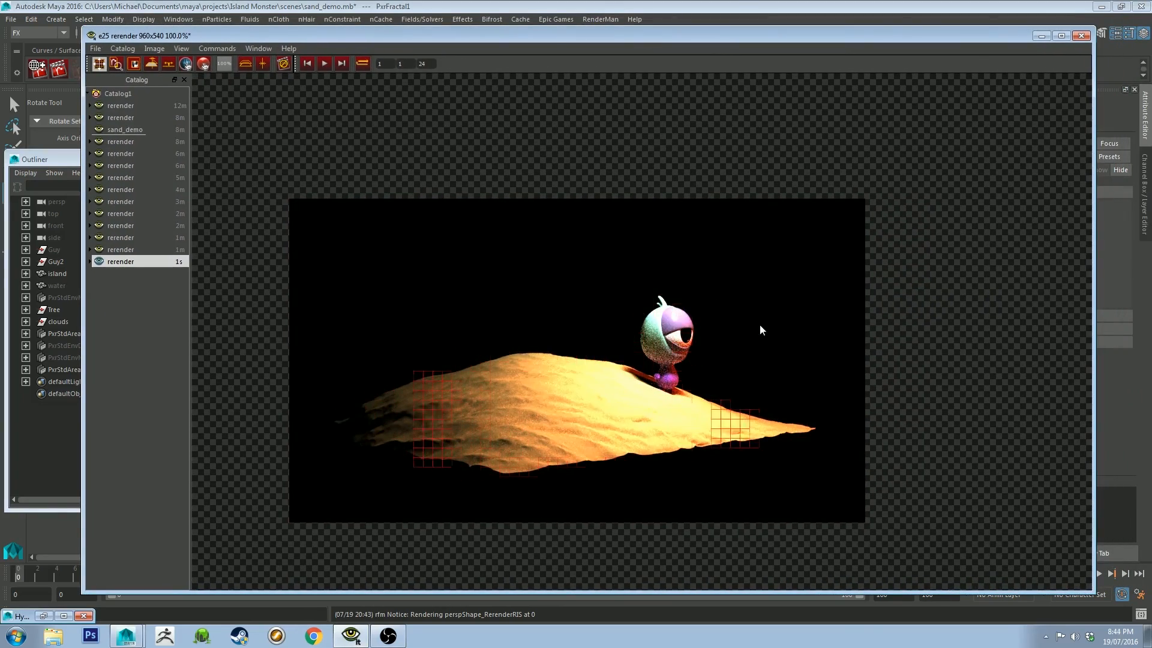